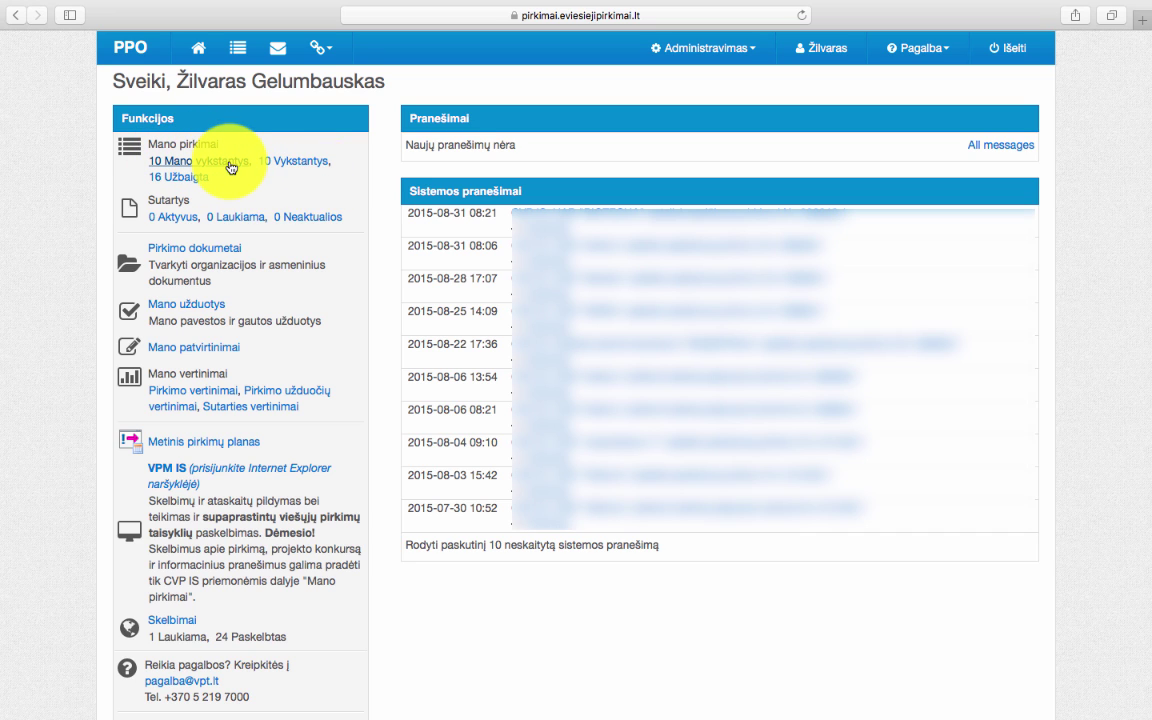
- Start a new purchase described as "Viešųjų pirkimų planavimo ir vykdymo programinės įrangos pirkimas" with the "Mažos vertės pirkimas (vertinimo kriterijus - mažiausia kaina)" template
click(230, 166)
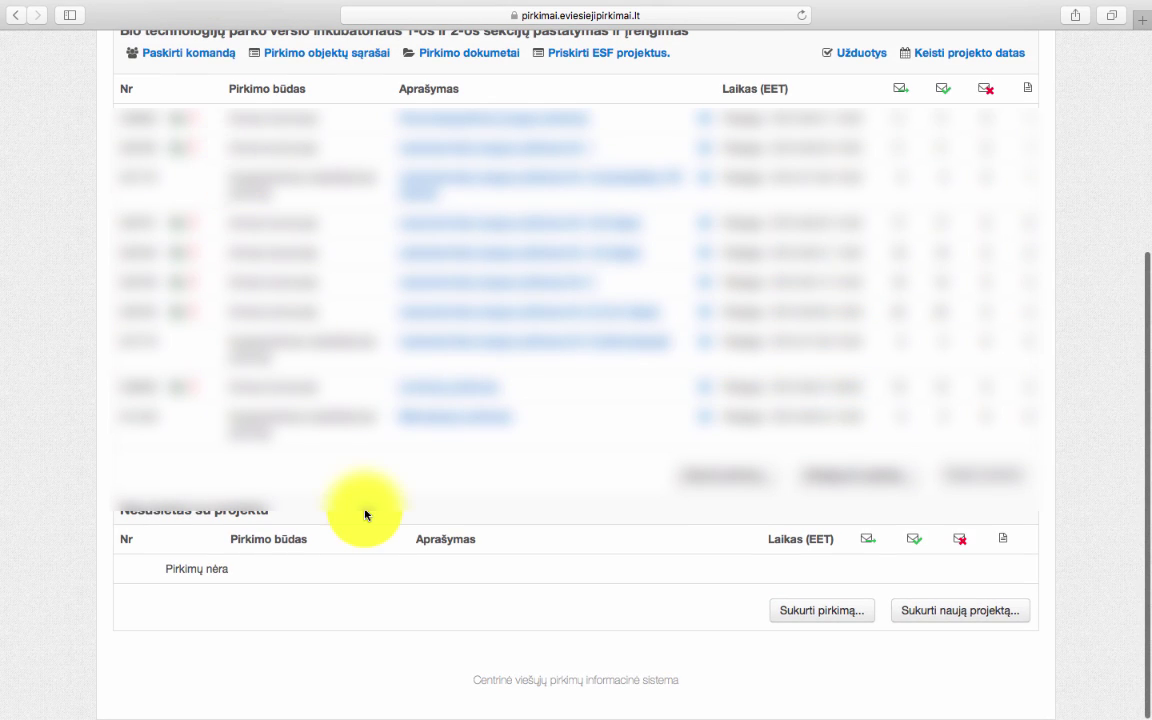
click(822, 610)
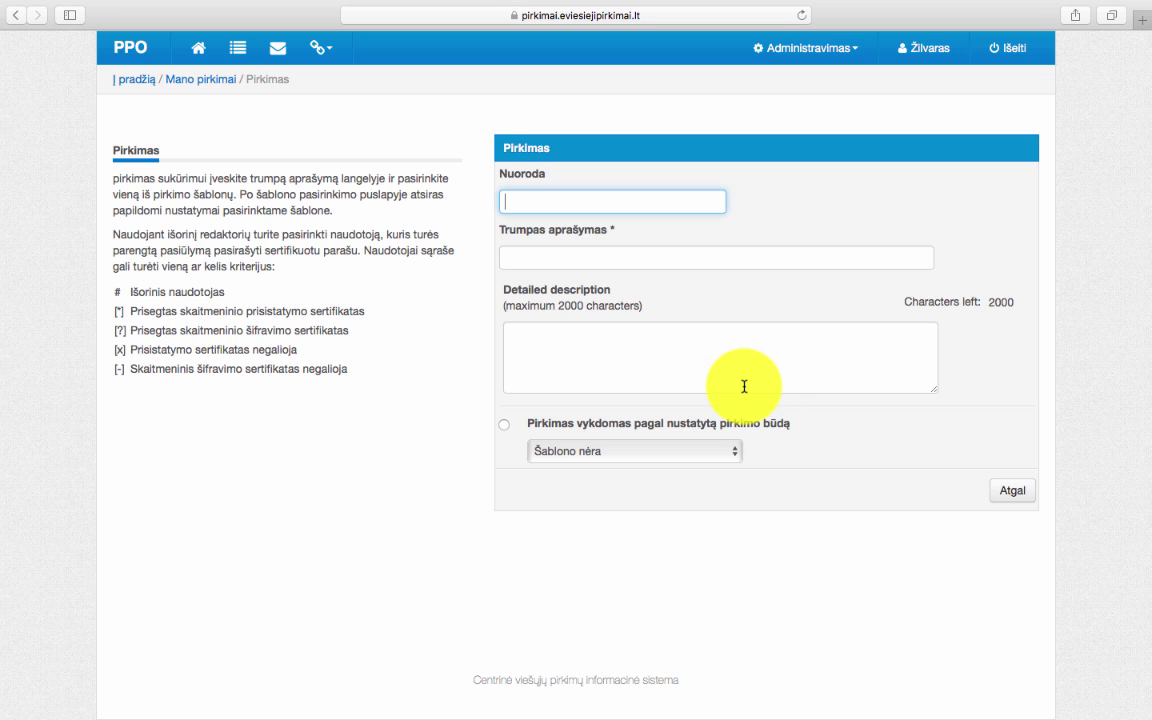
click(706, 257)
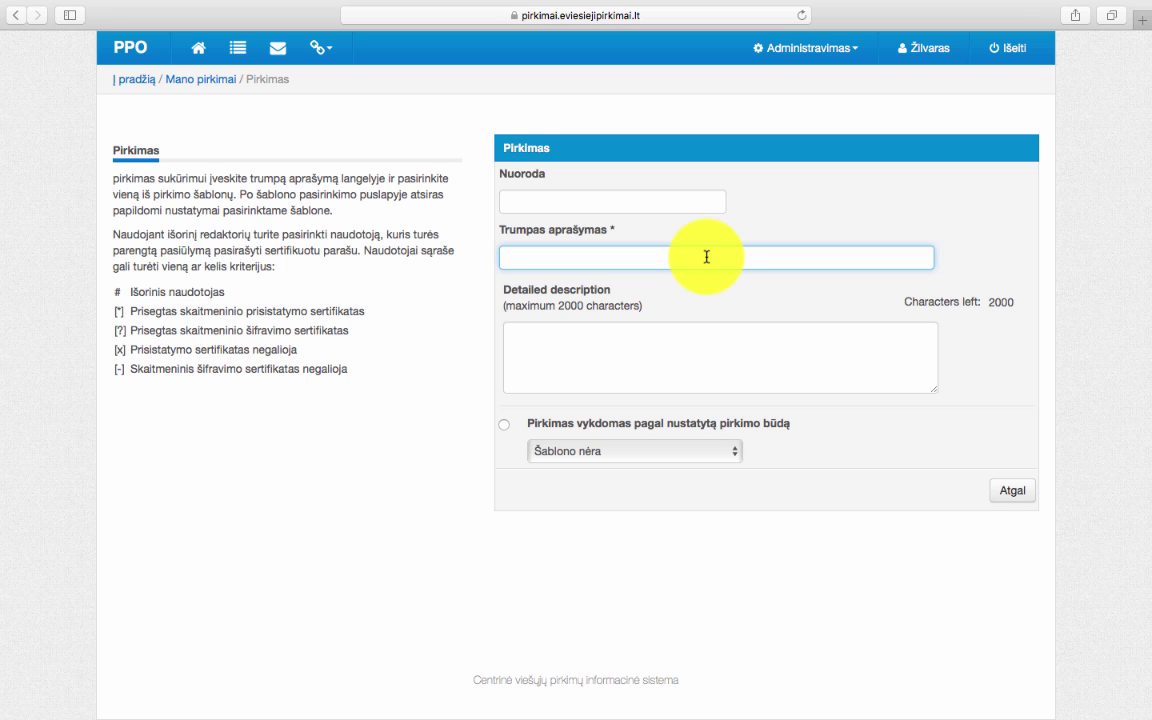
key(super+v)
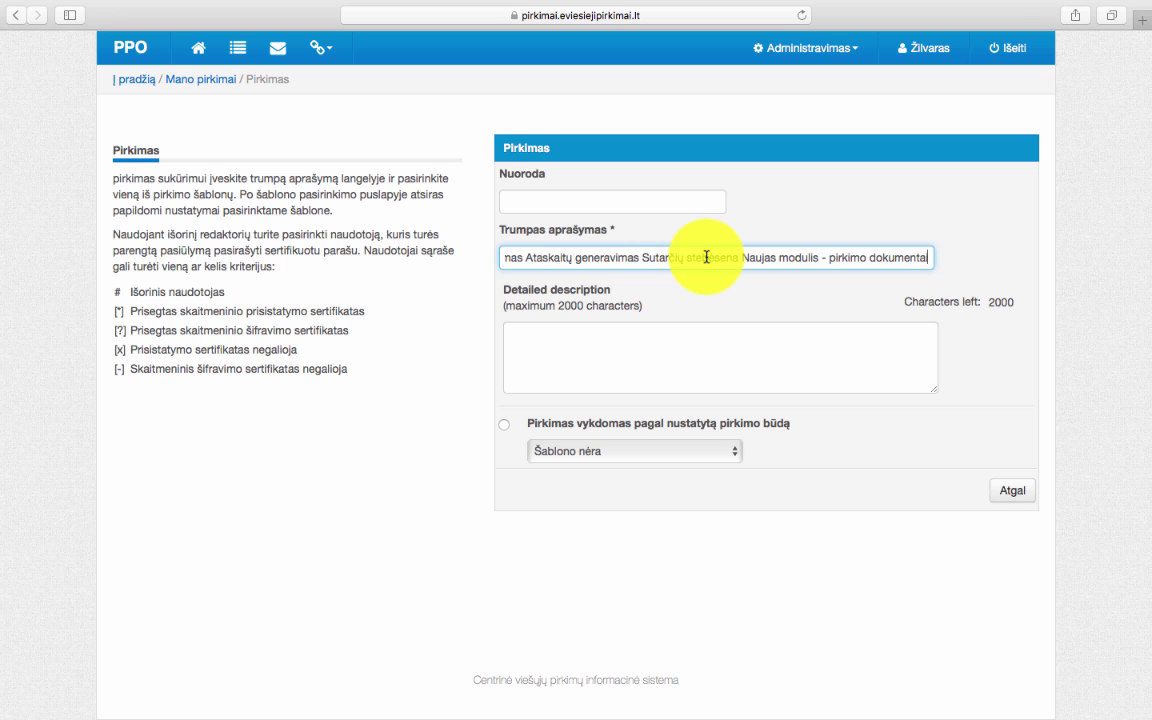
key(super+z)
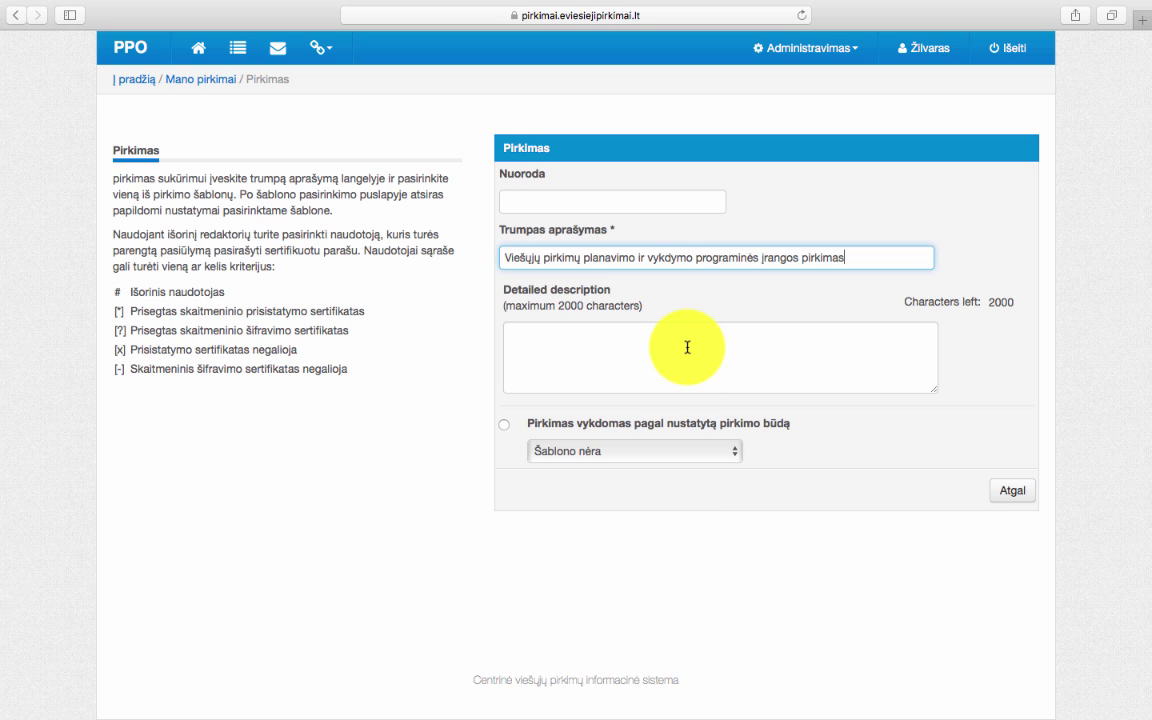
click(683, 451)
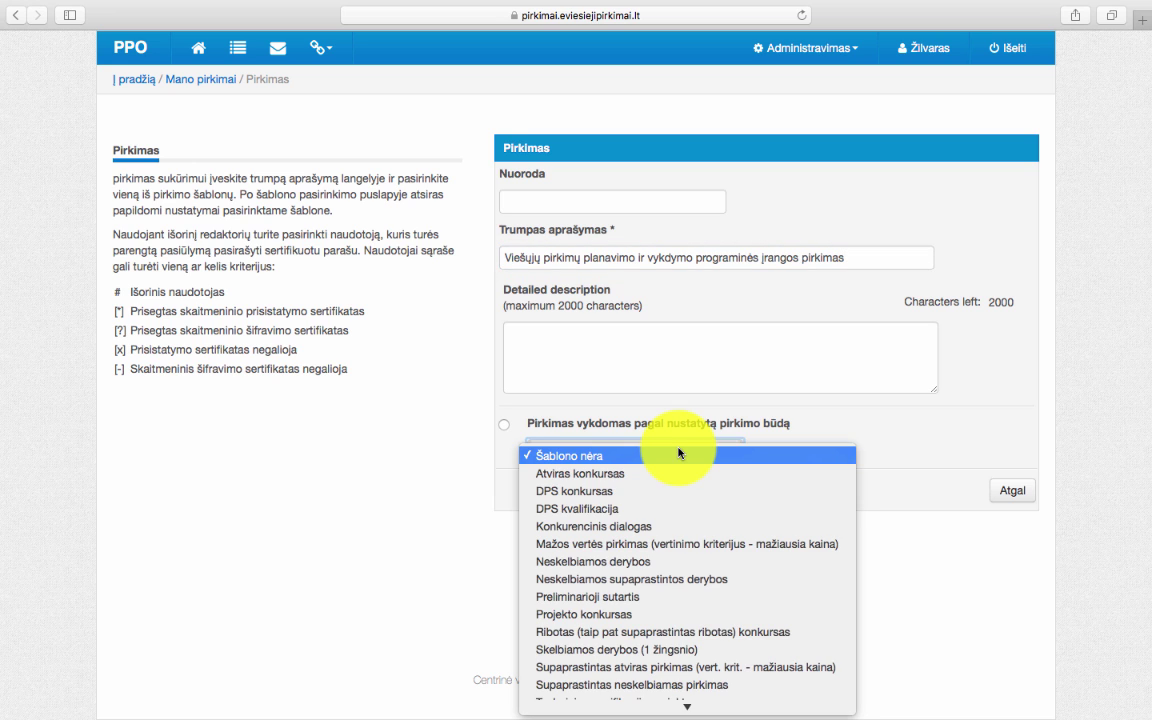
click(685, 550)
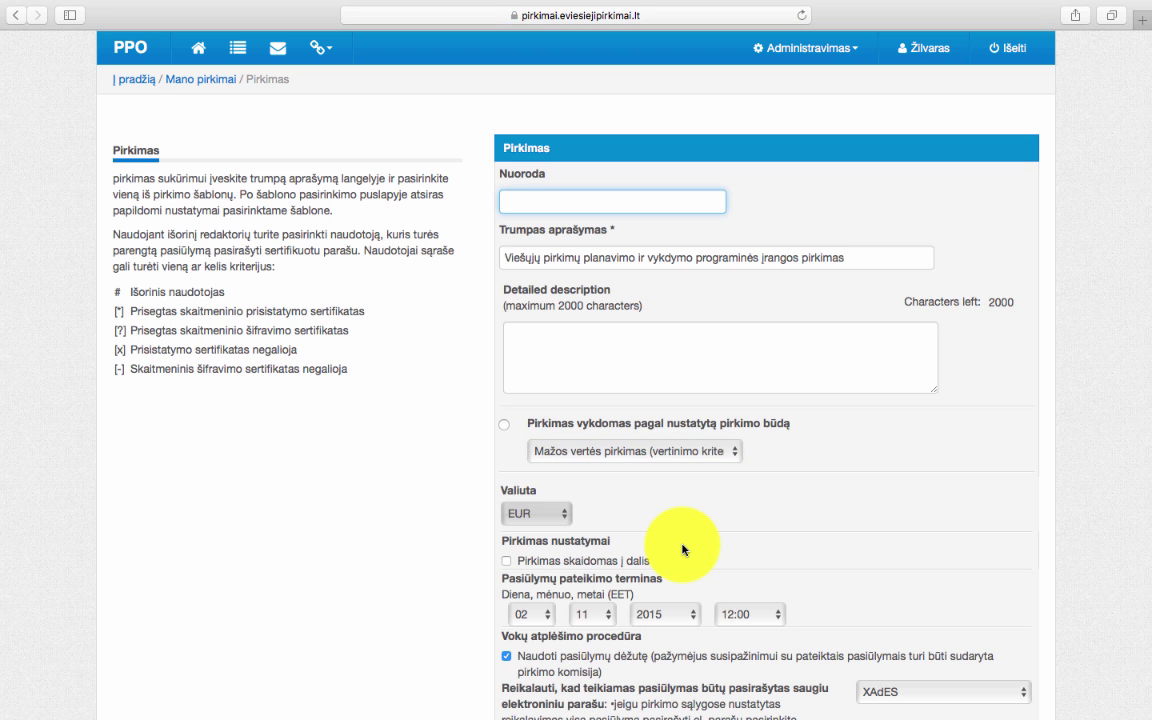
- Set the tender submission deadline (Pasiūlymų pateikimo terminas) to 06 11 2015 at 10:00
scroll(685, 550, down, 1)
scroll(685, 550, down, 4)
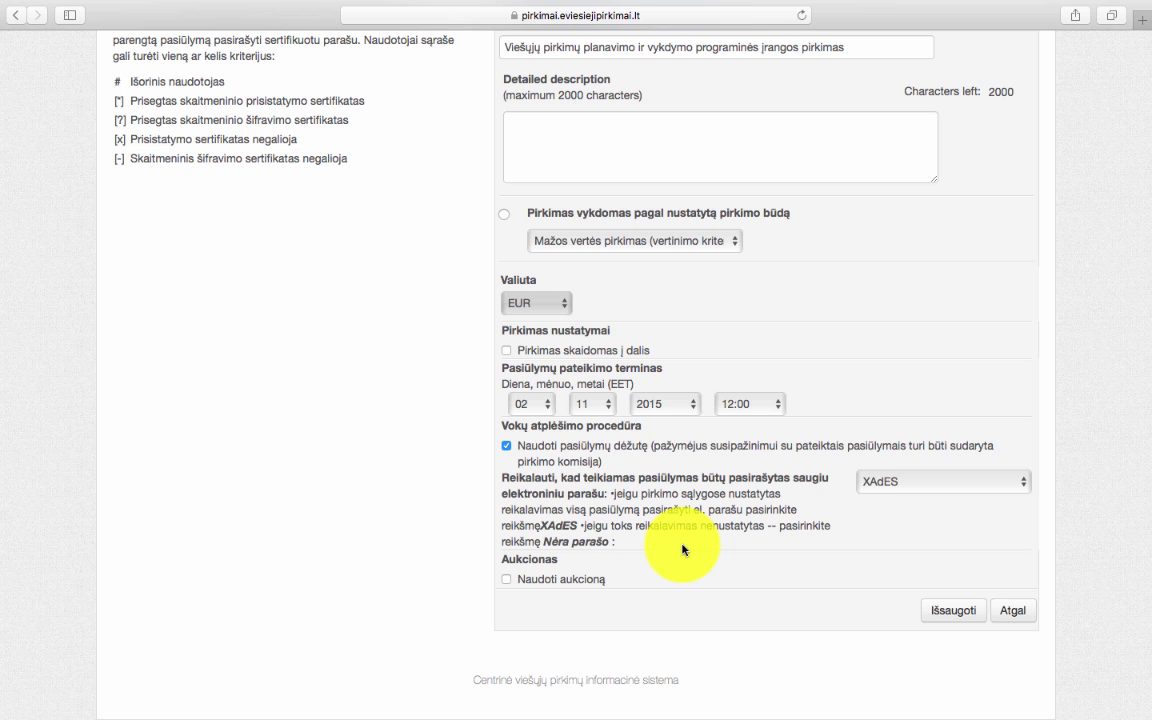
click(538, 405)
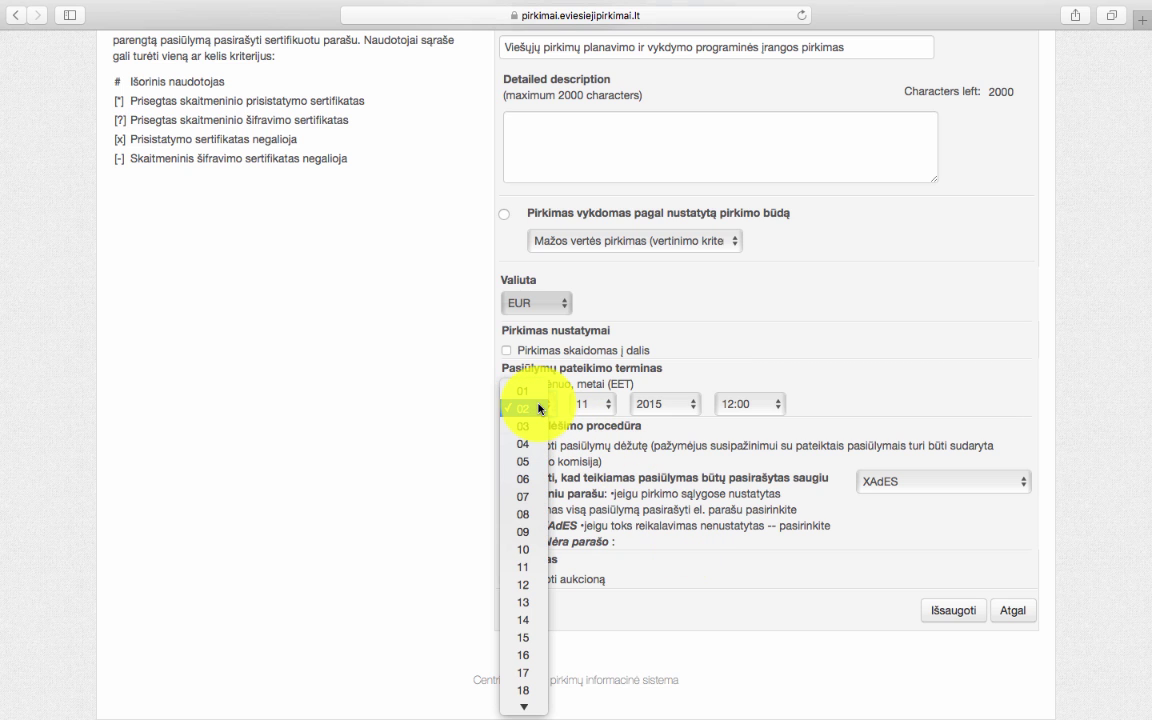
click(531, 481)
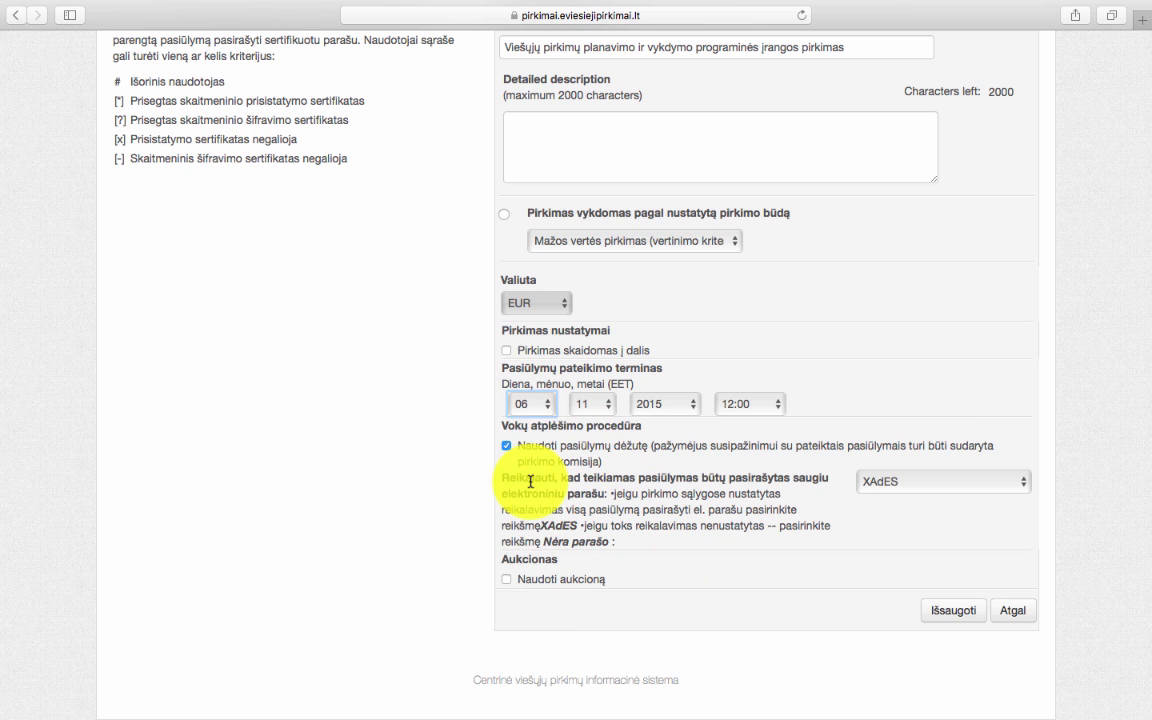
click(752, 405)
click(746, 338)
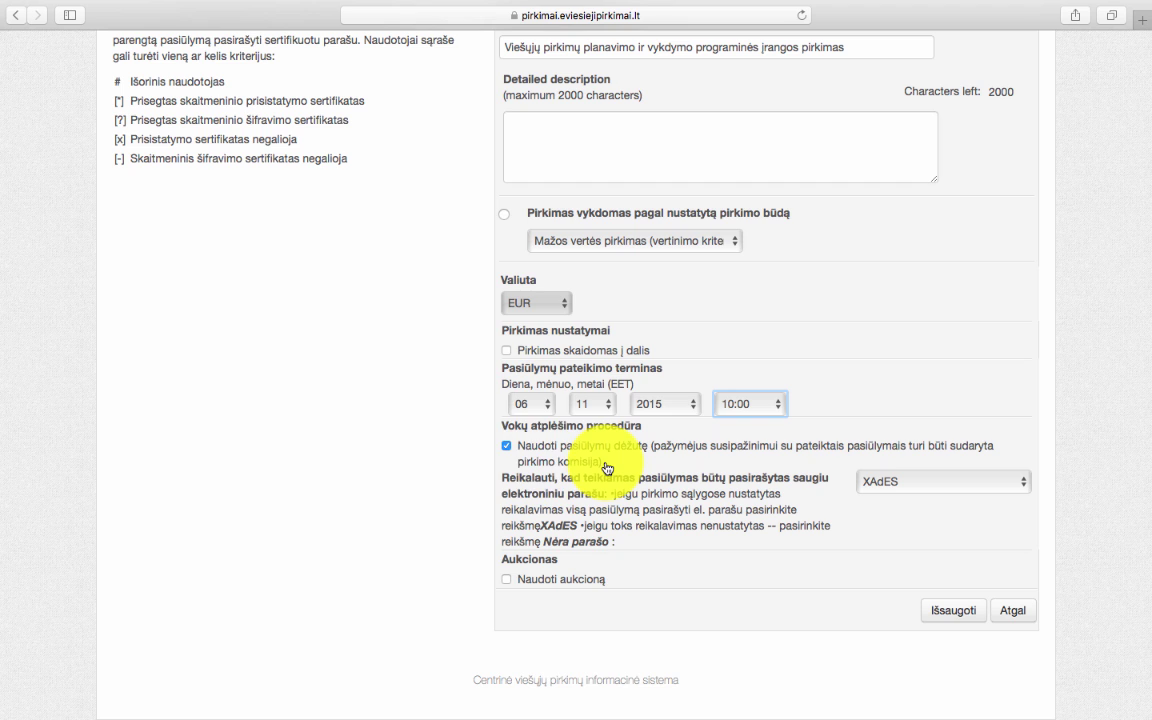
- Turn off the tender box option, set the electronic signature requirement to "Nėra parašo", and save the purchase
click(507, 447)
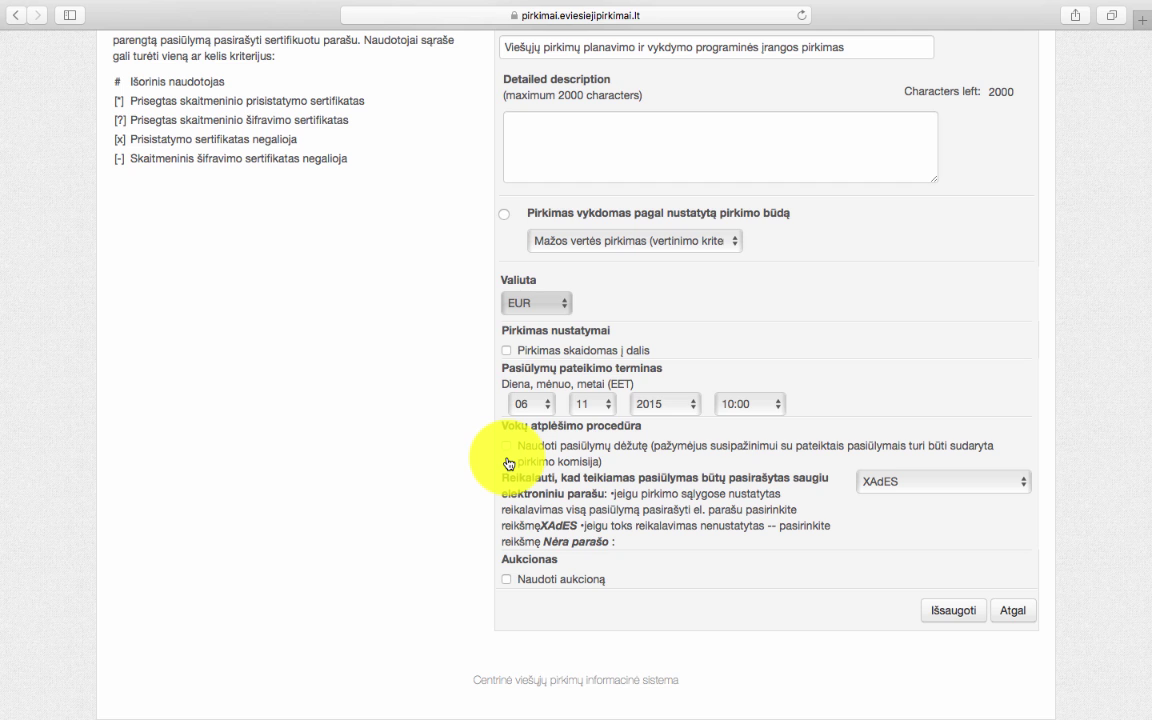
click(905, 492)
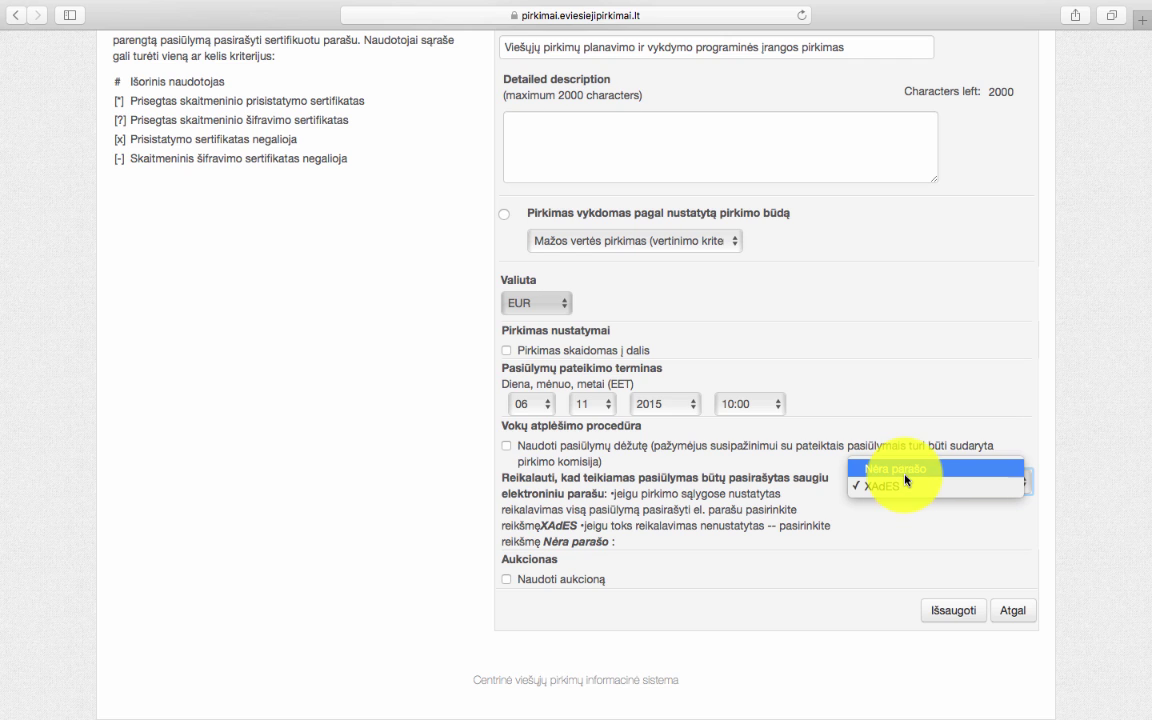
click(908, 472)
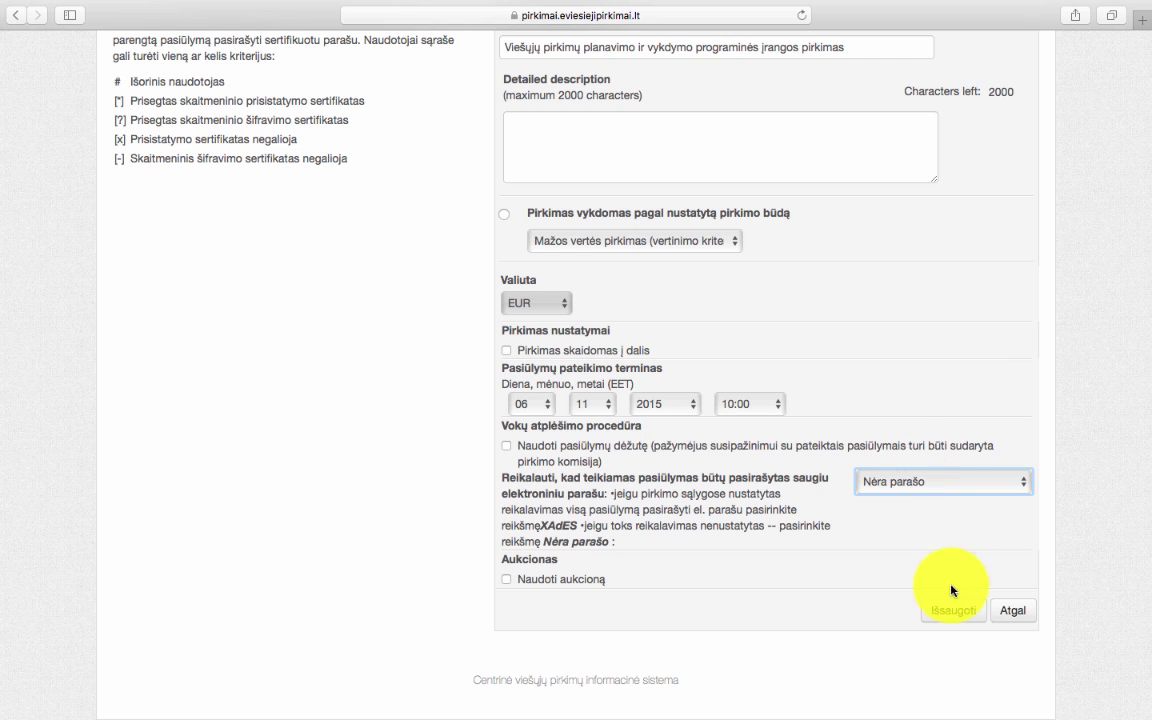
click(942, 612)
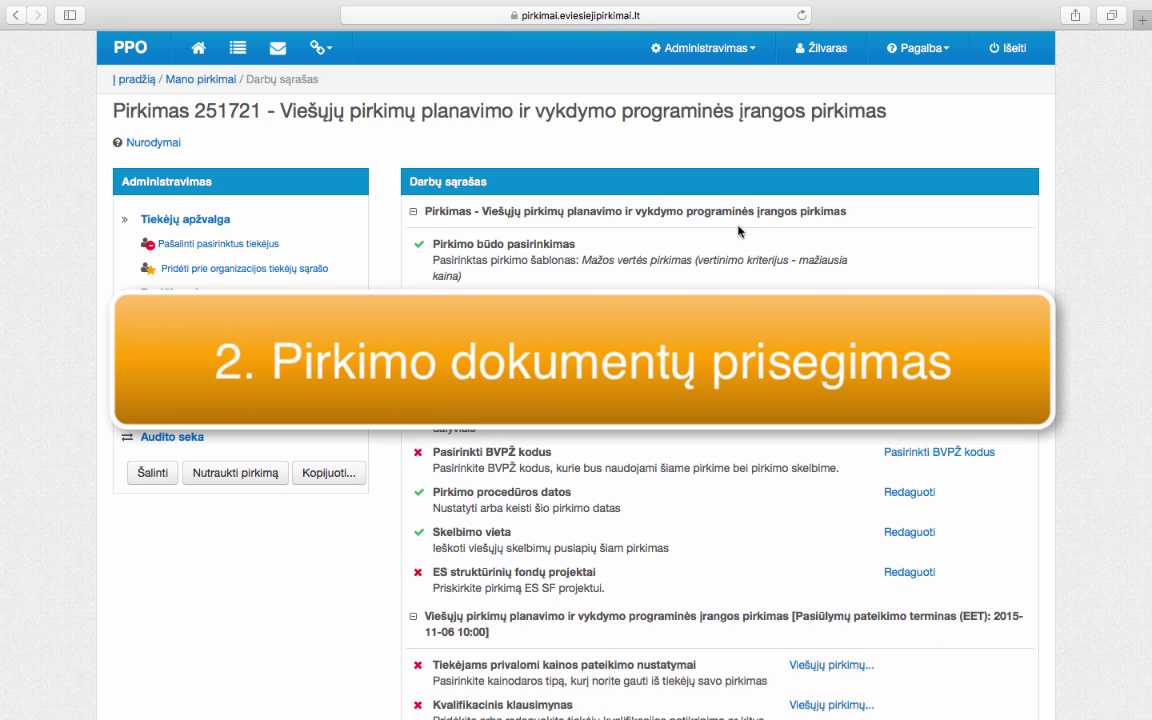
- Upload mazos-vertes-pirkimo-salygos.doc from the Desktop to the supplier-accessible purchase documents (Pirkimo dokumetai) and return to the task list
scroll(700, 368, down, 5)
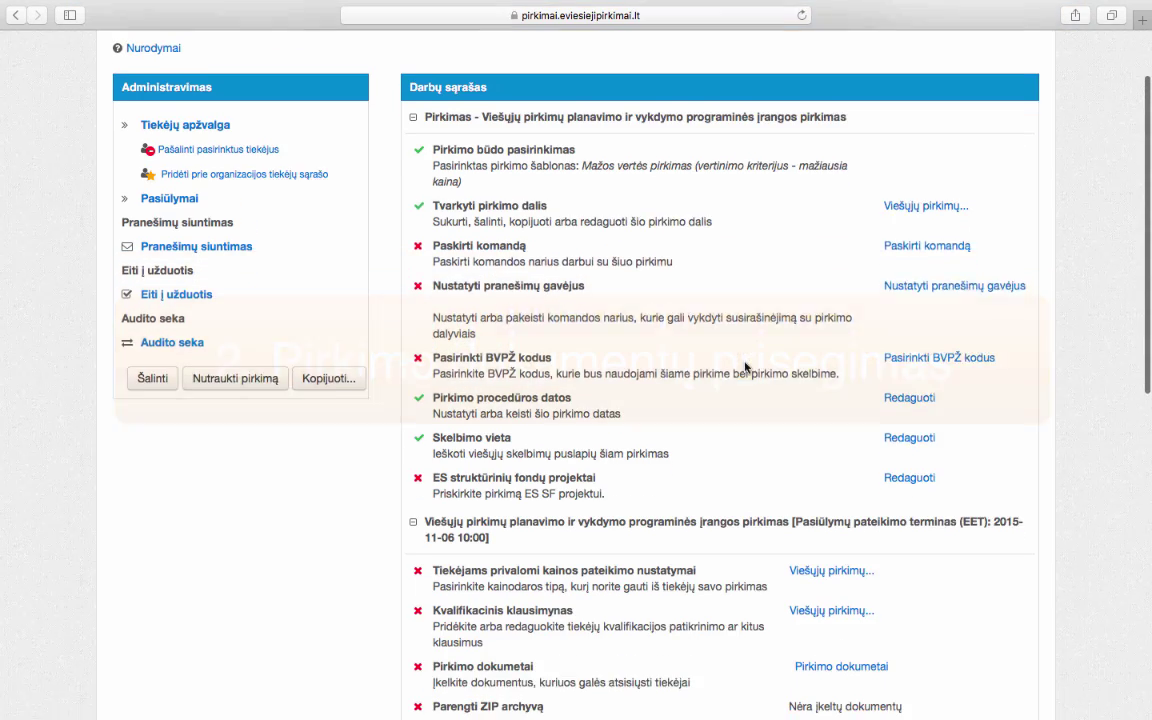
scroll(745, 368, down, 2)
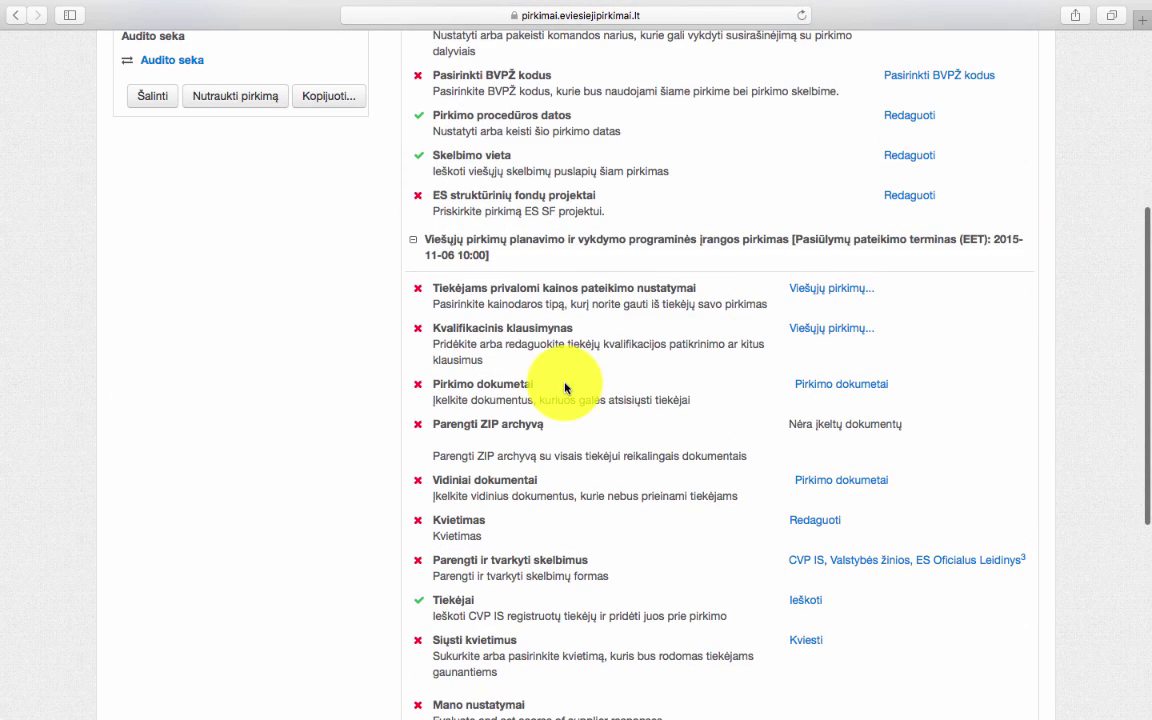
drag(545, 386, 425, 386)
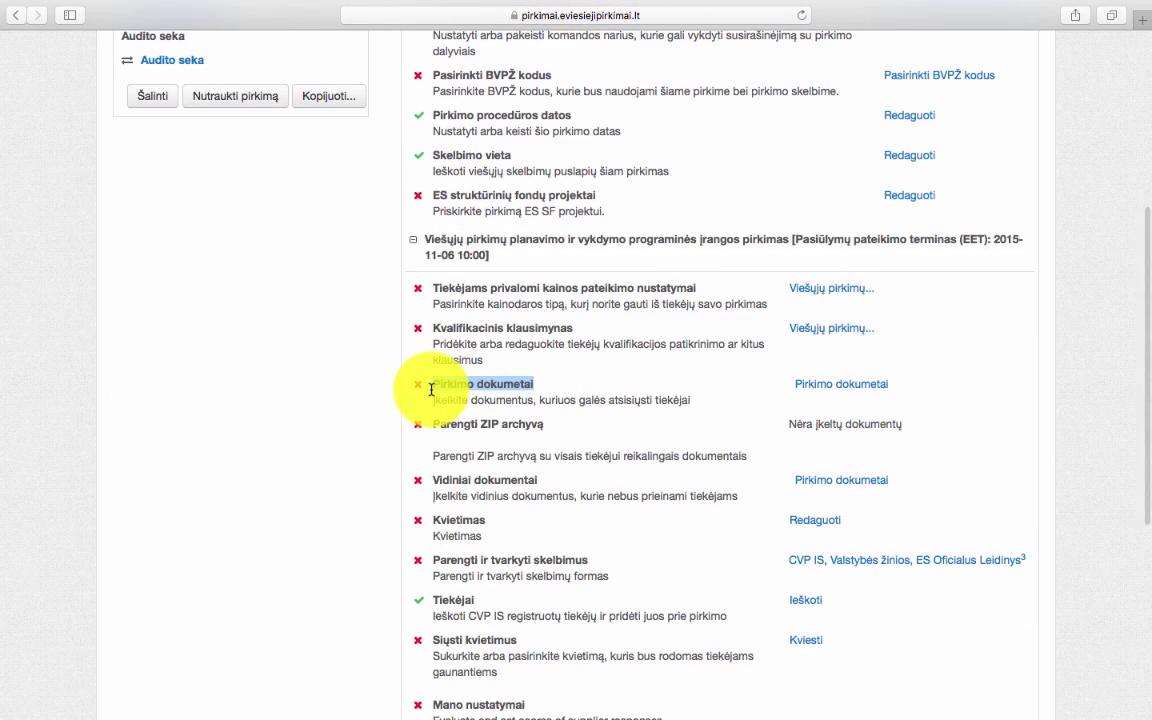
click(819, 386)
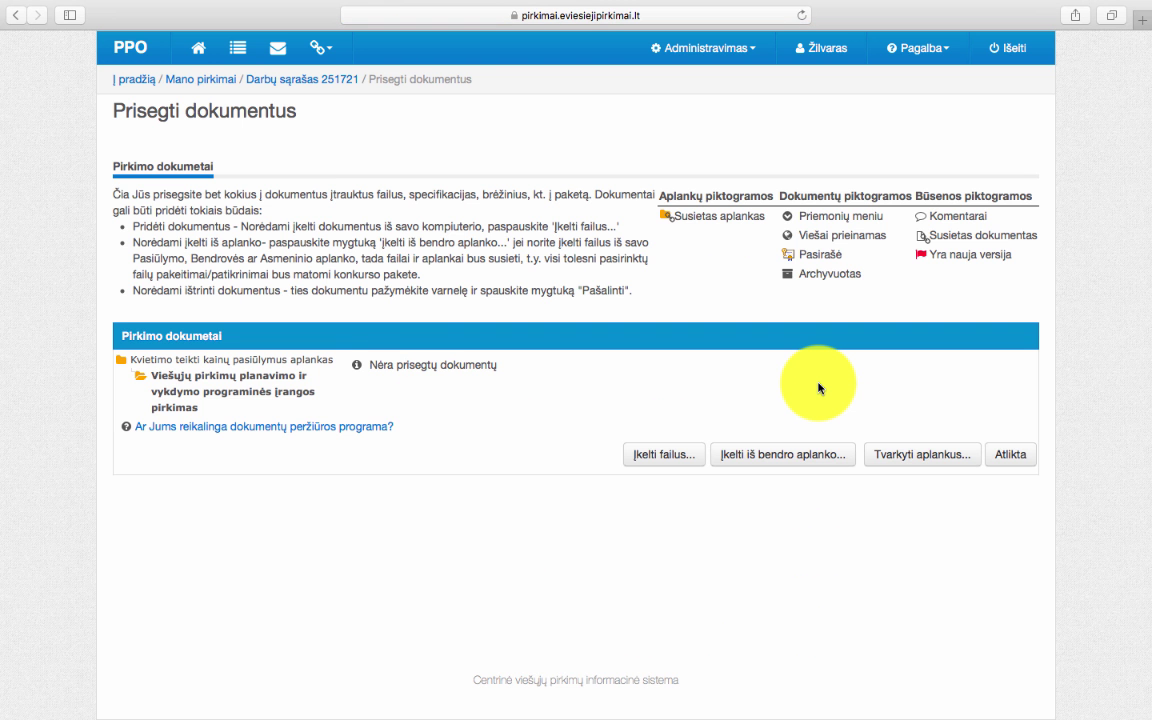
click(658, 455)
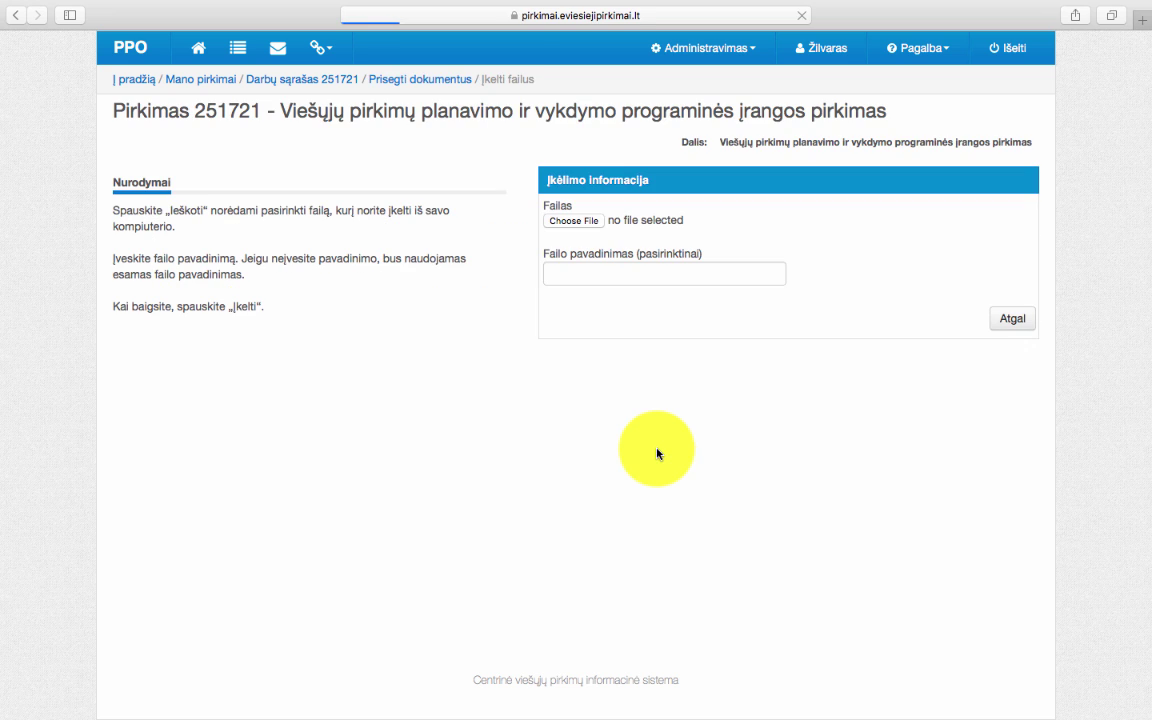
click(568, 224)
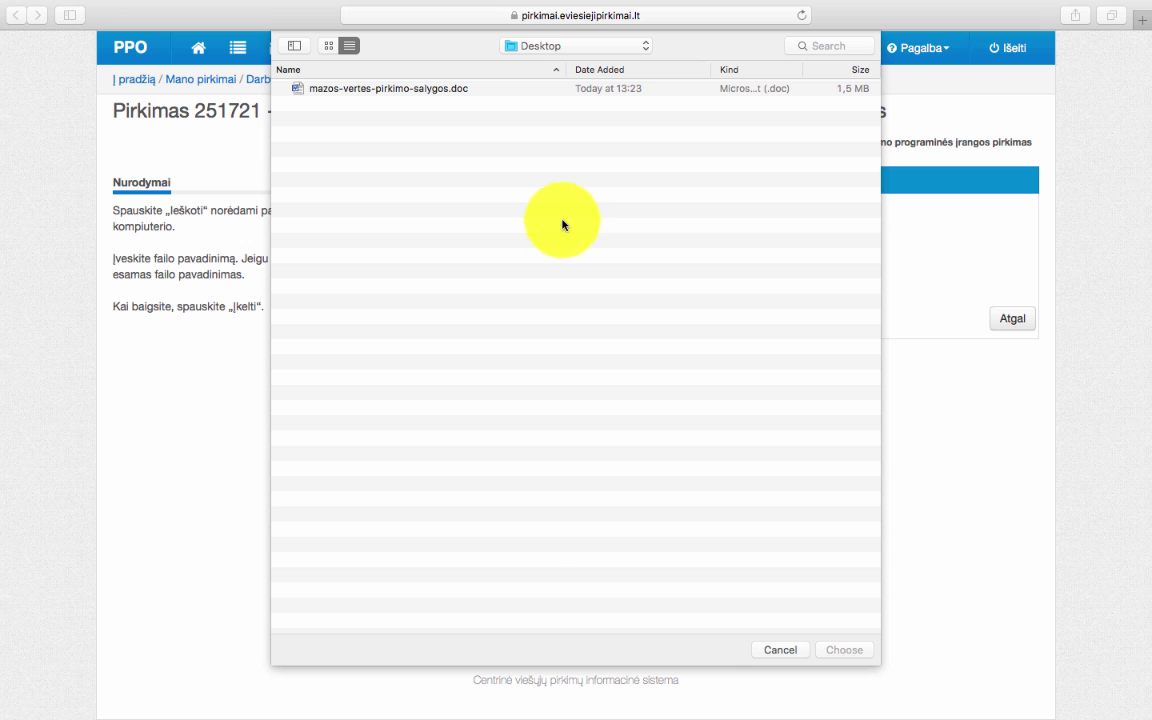
click(388, 92)
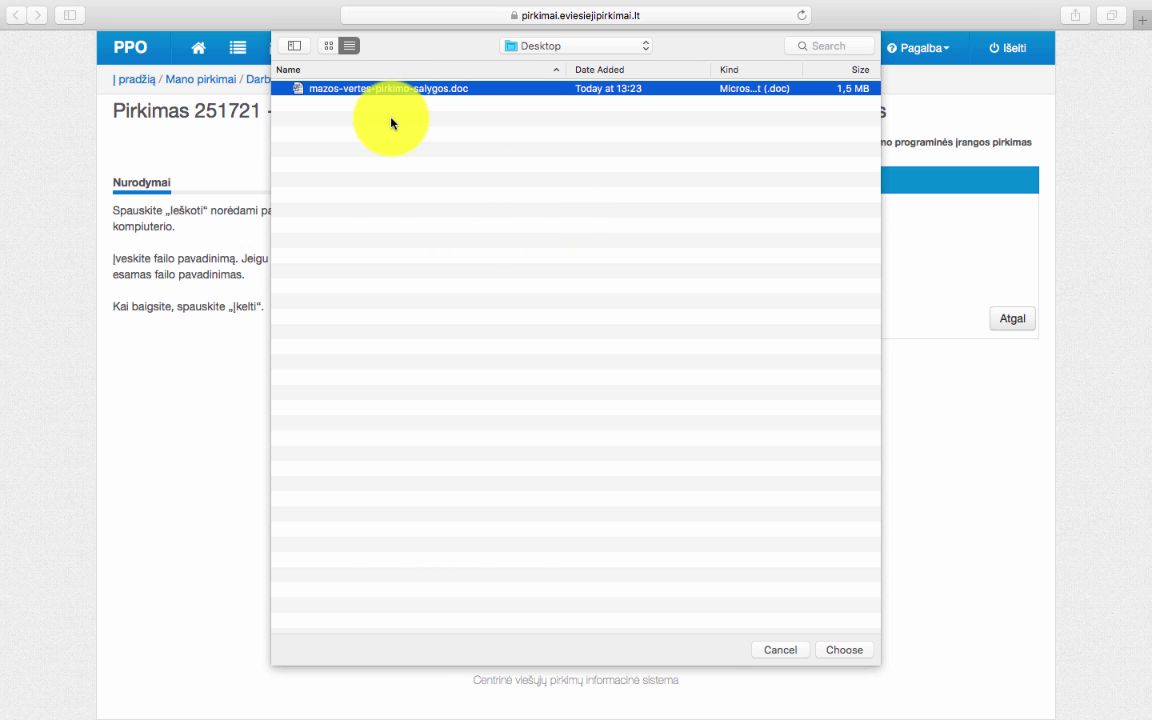
click(846, 650)
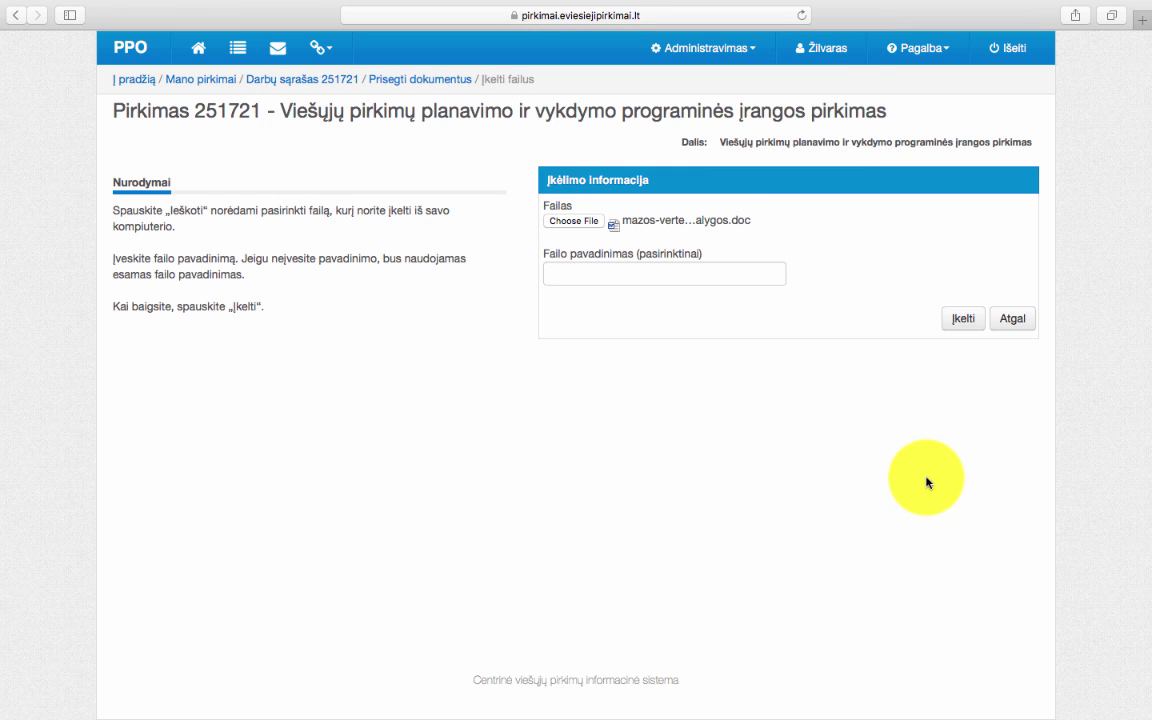
click(963, 324)
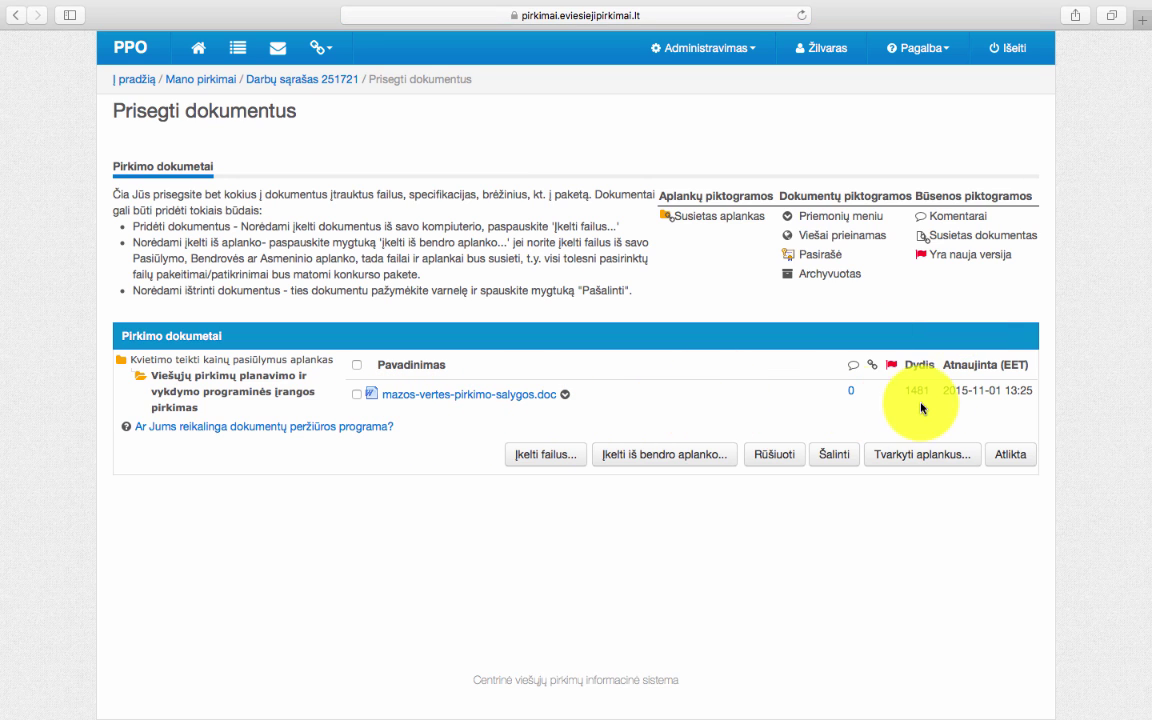
click(1010, 458)
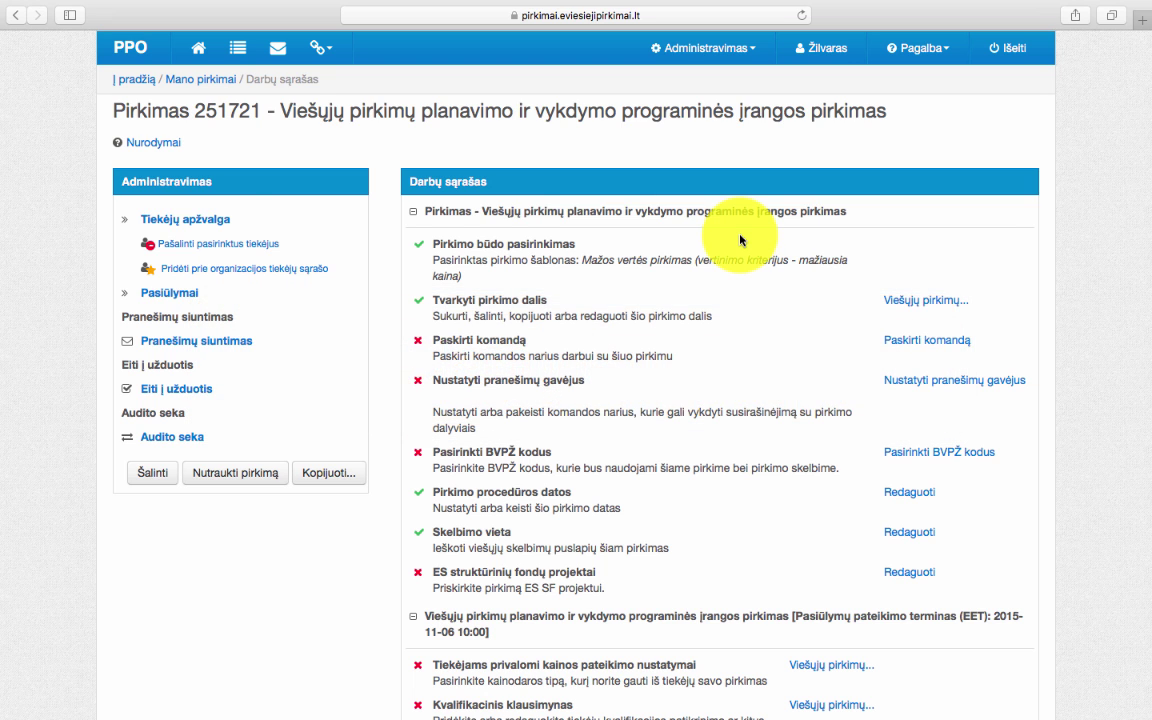
- Search the registered suppliers for "Ecocost" and add UAB "ECOCOST" to the purchase
scroll(740, 240, down, 10)
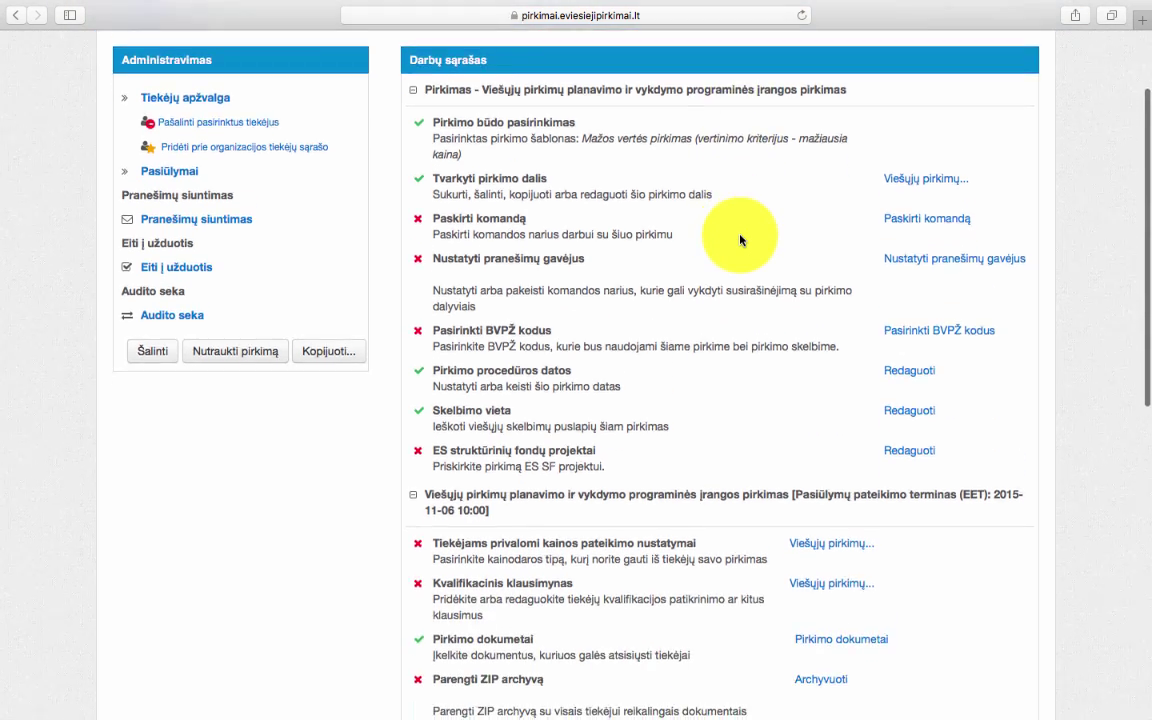
scroll(740, 240, down, 4)
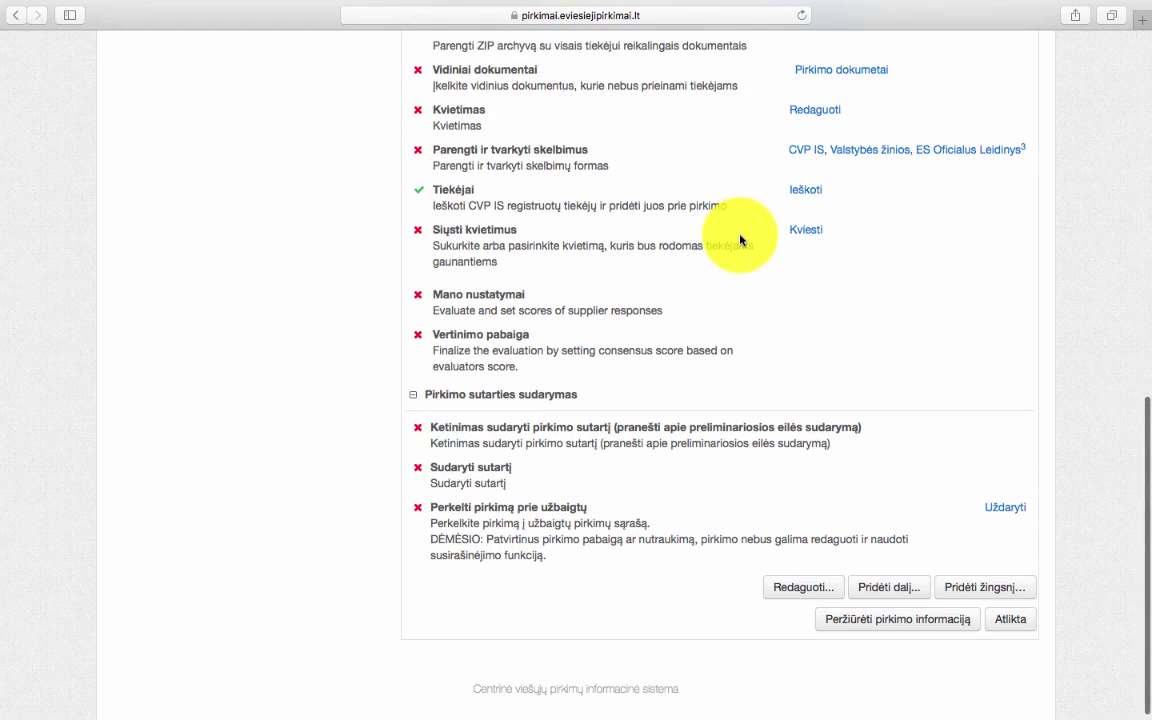
click(809, 193)
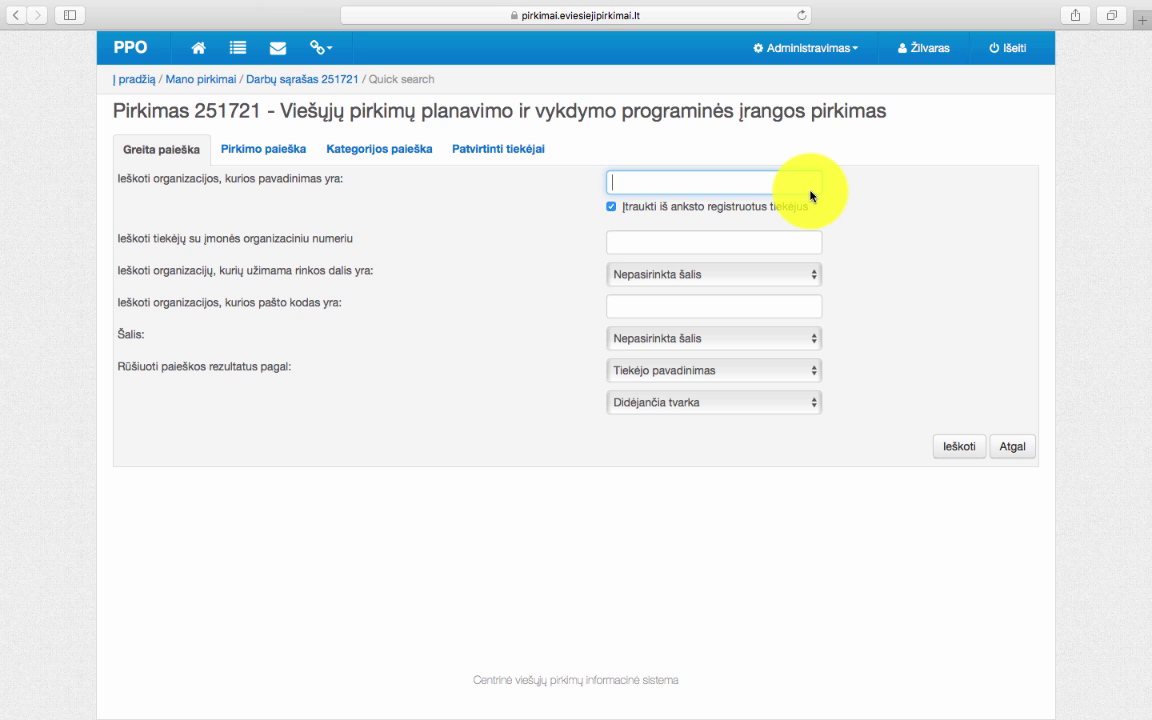
text(Ecocost)
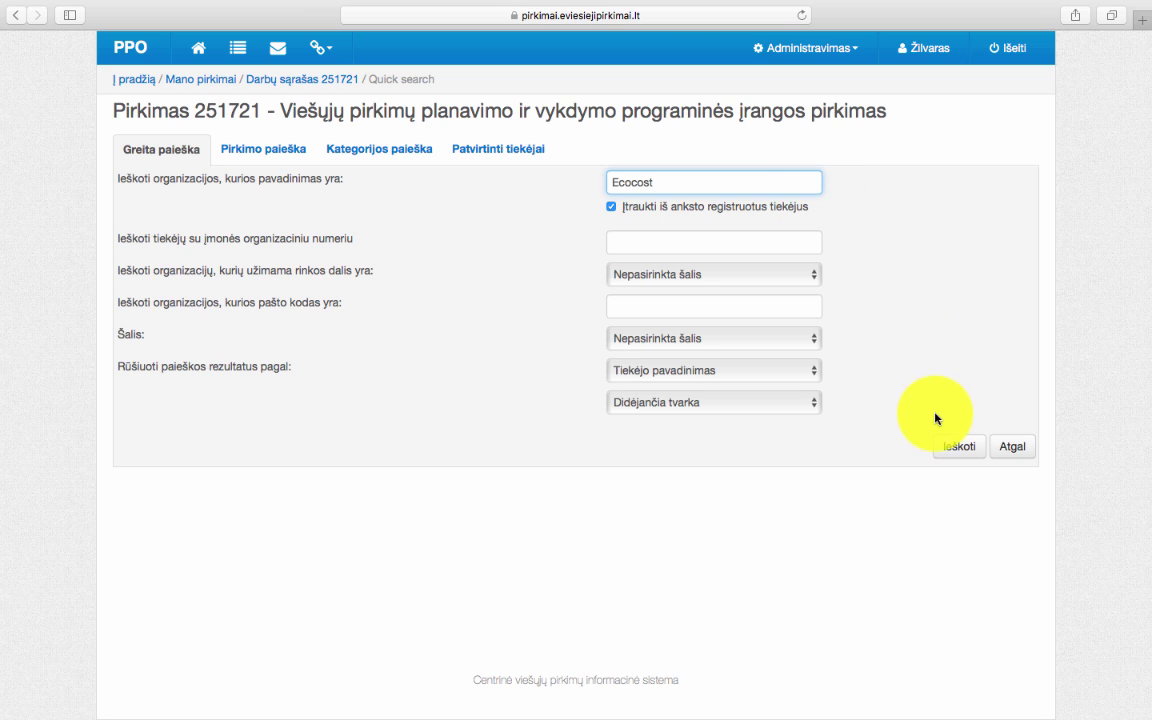
click(961, 454)
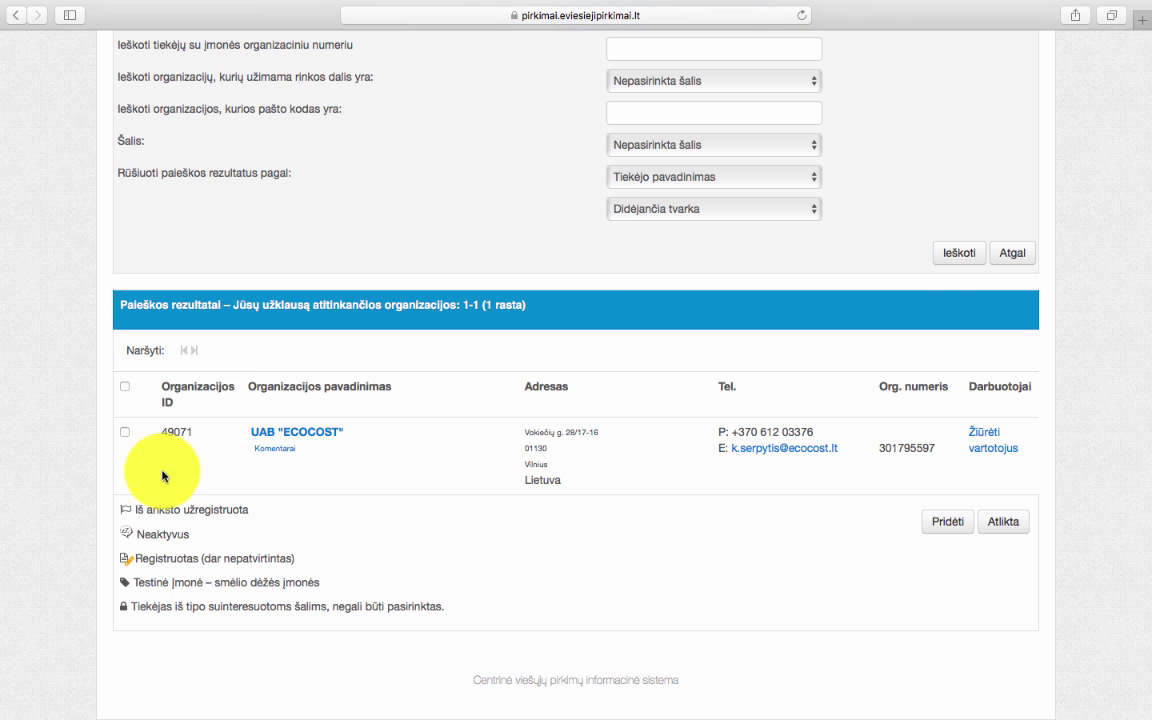
click(125, 433)
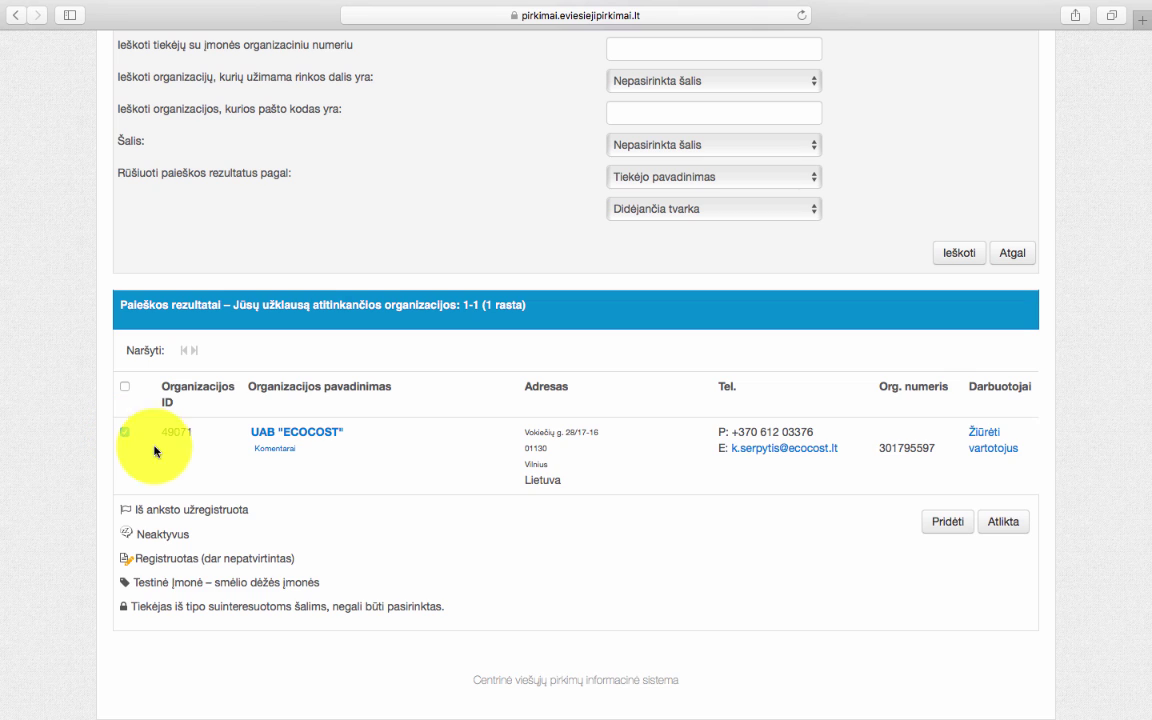
click(947, 522)
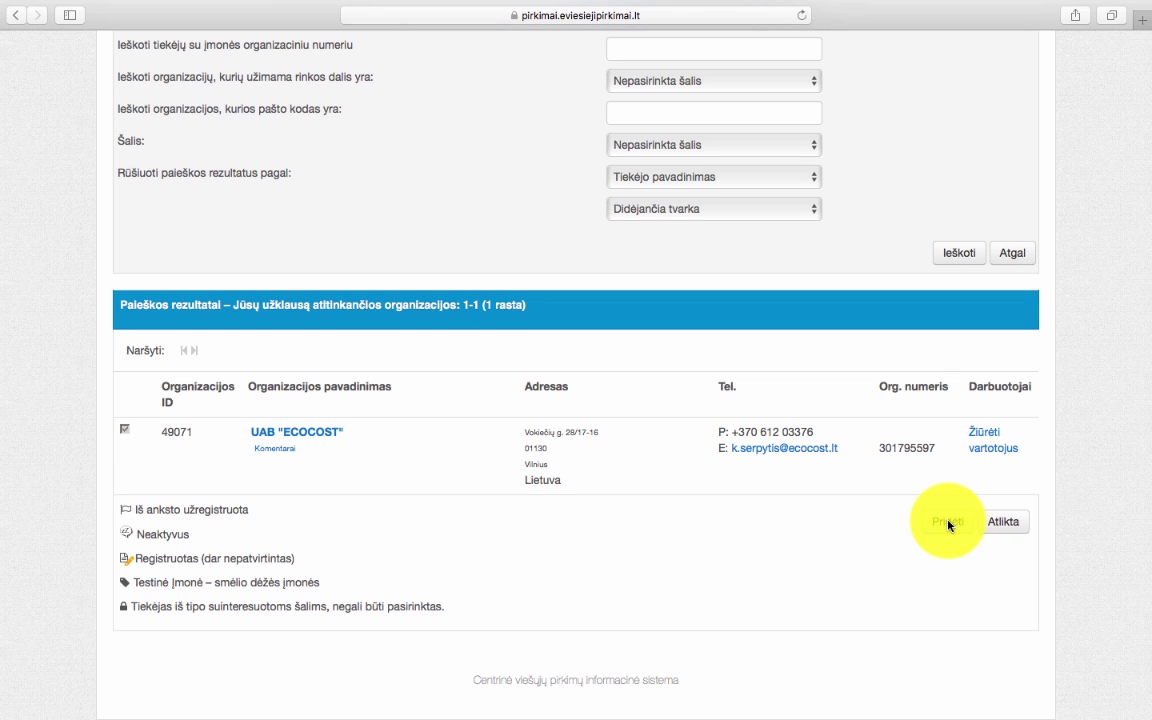
click(1005, 524)
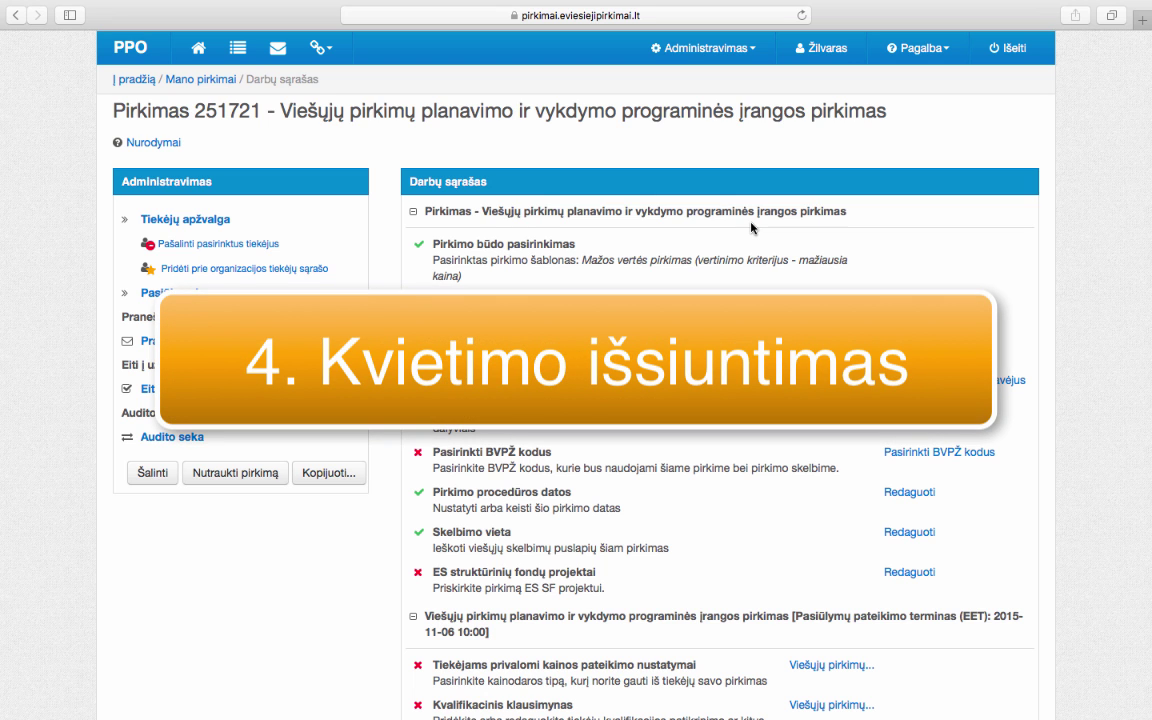
- Send the purchase invitation to UAB "ECOCOST" and its listed representatives, leaving the additional invitation text empty
scroll(780, 311, down, 10)
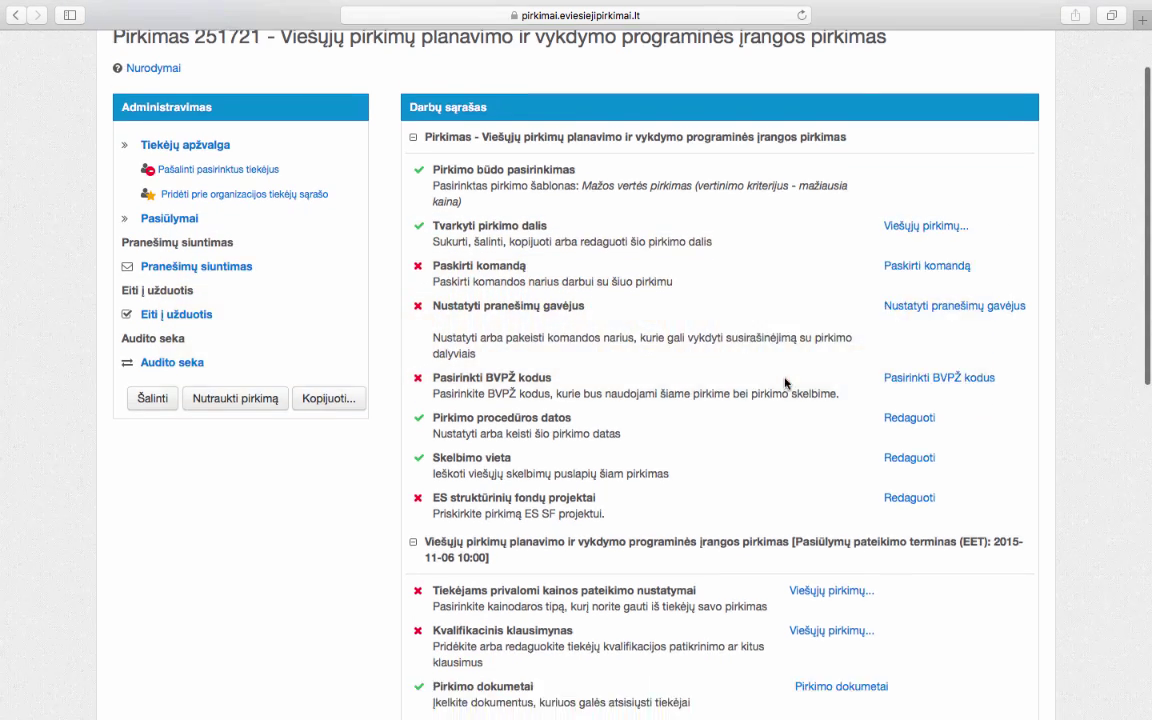
scroll(785, 383, down, 3)
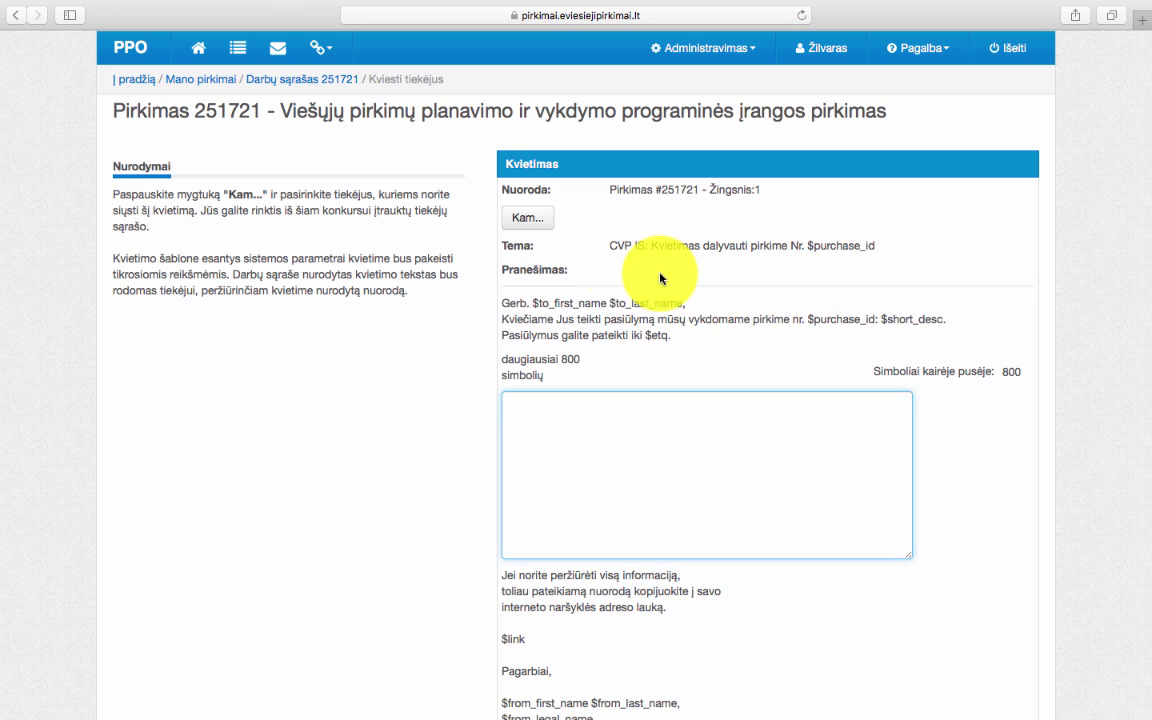
click(524, 218)
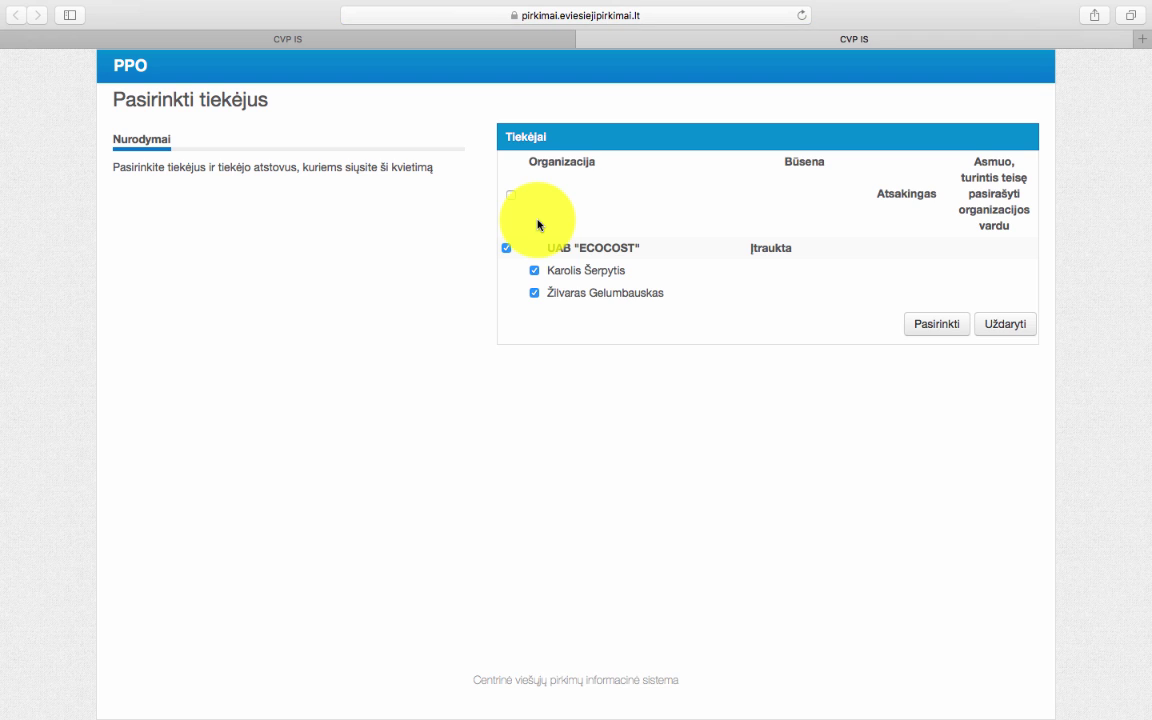
click(937, 325)
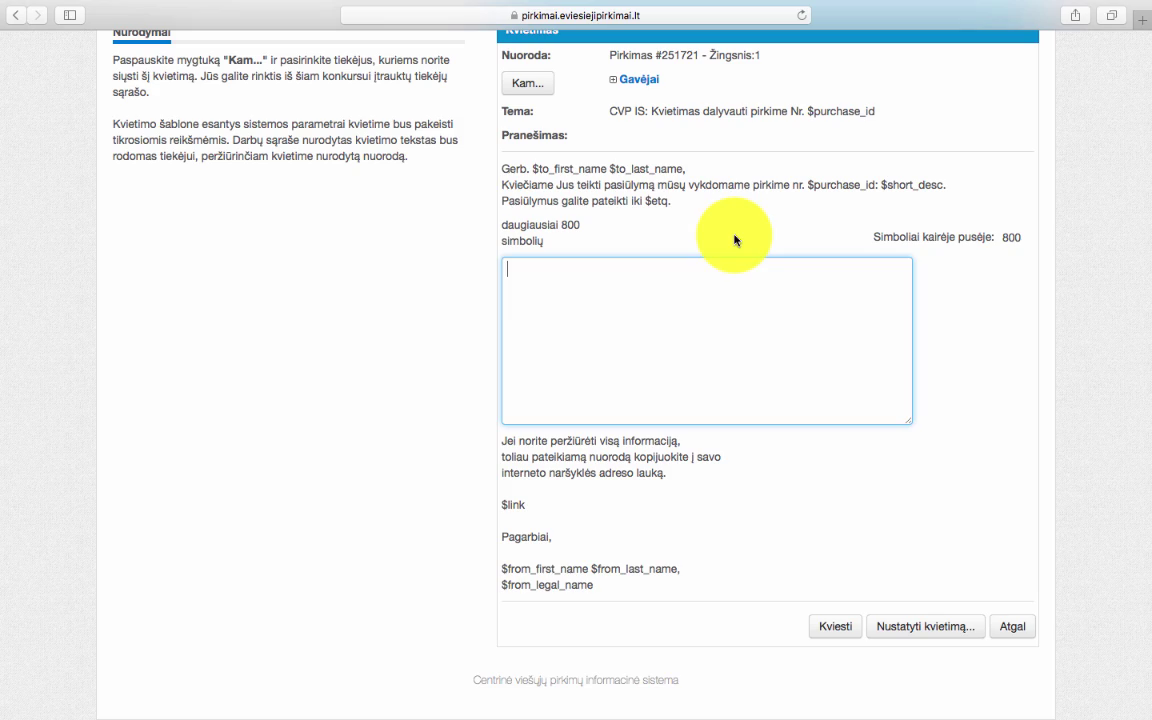
click(836, 628)
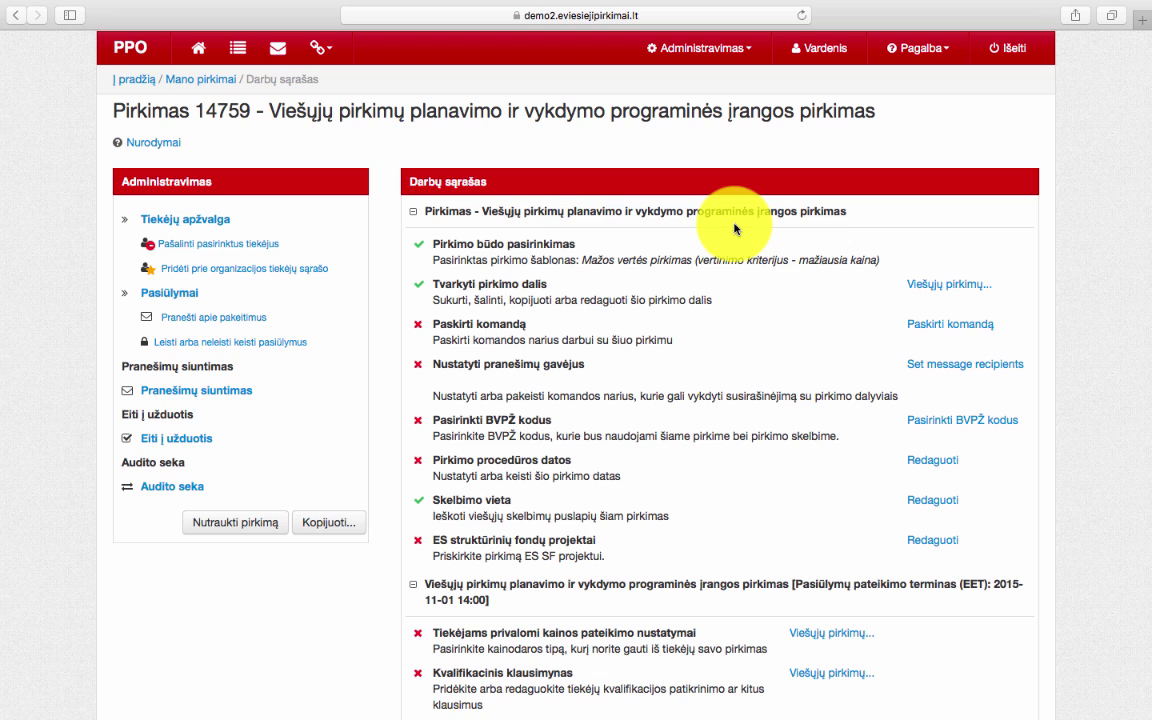
- Examine the published purchase's tender options and the Pirkimo dokumetai entry in its task list
click(170, 293)
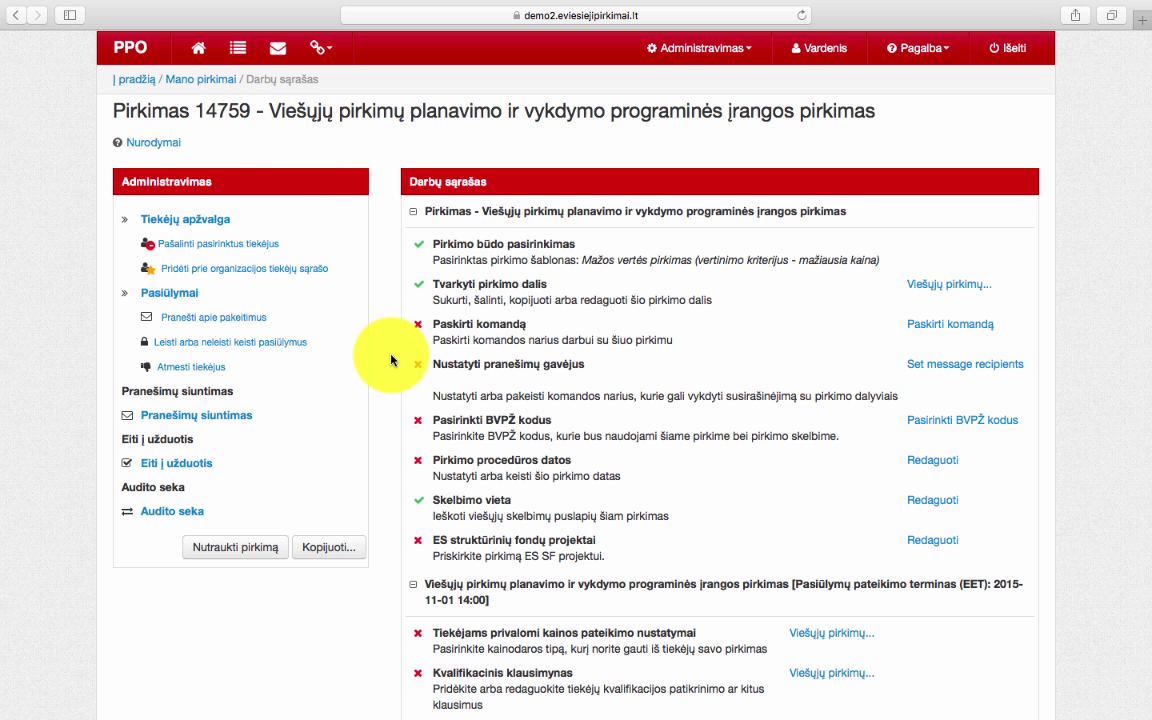
scroll(391, 360, down, 5)
scroll(391, 360, down, 2)
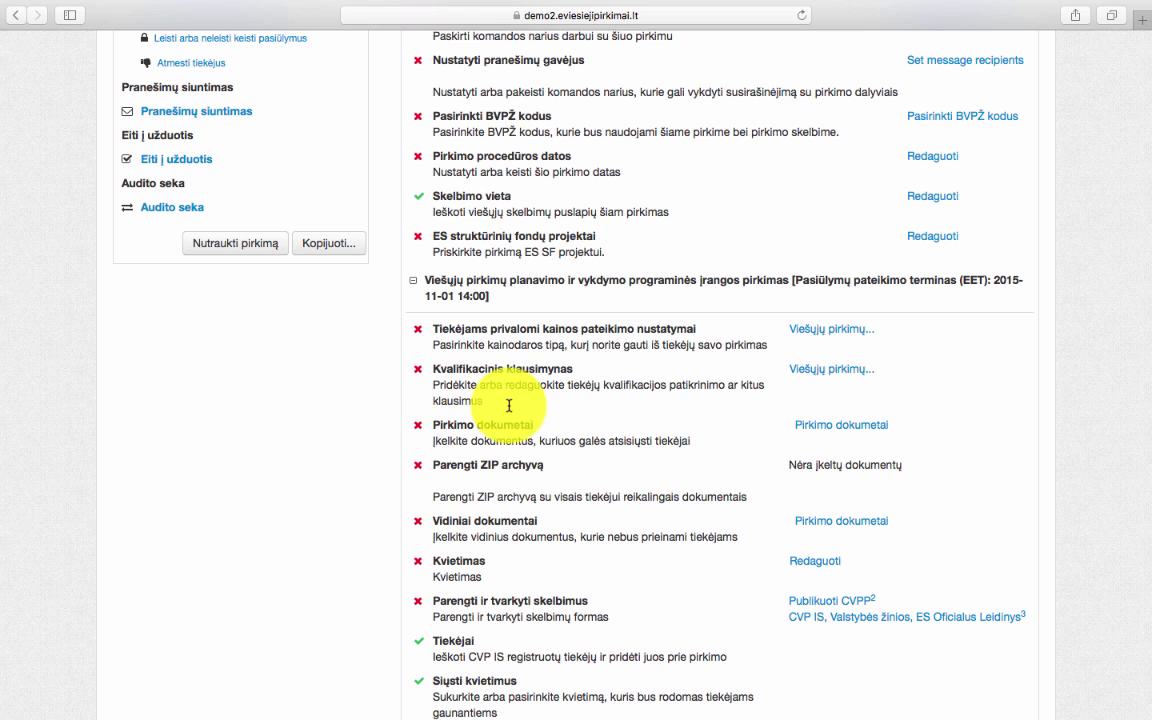
drag(500, 424, 433, 427)
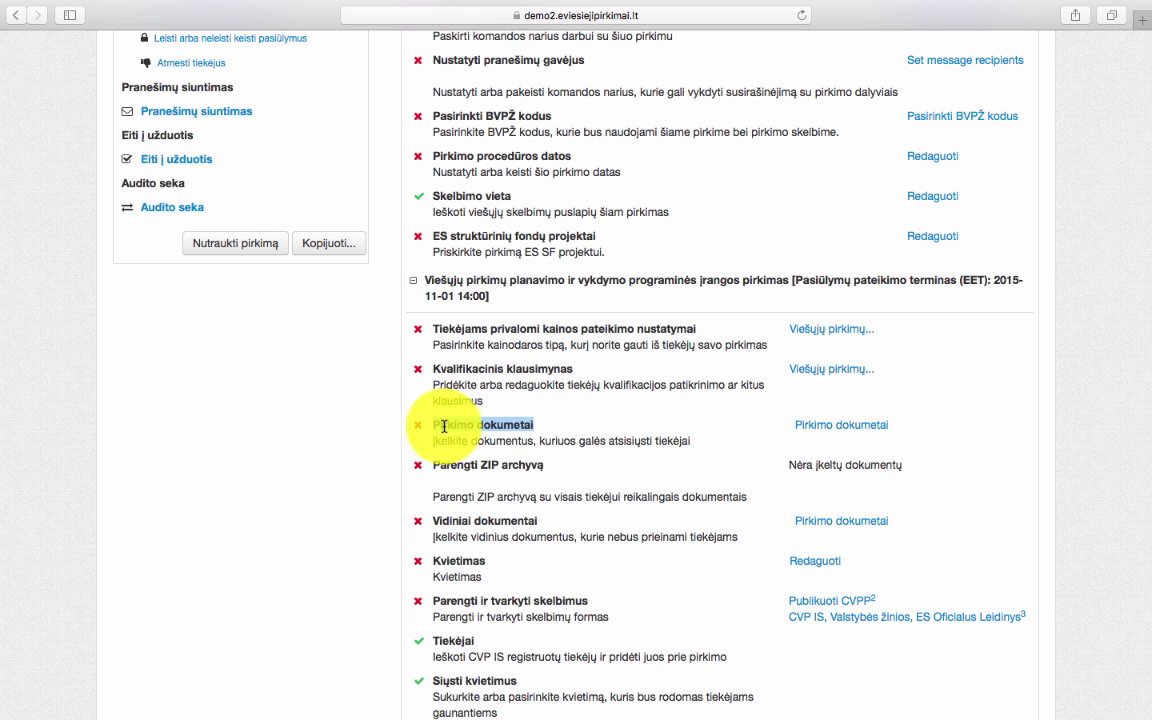
scroll(698, 403, up, 5)
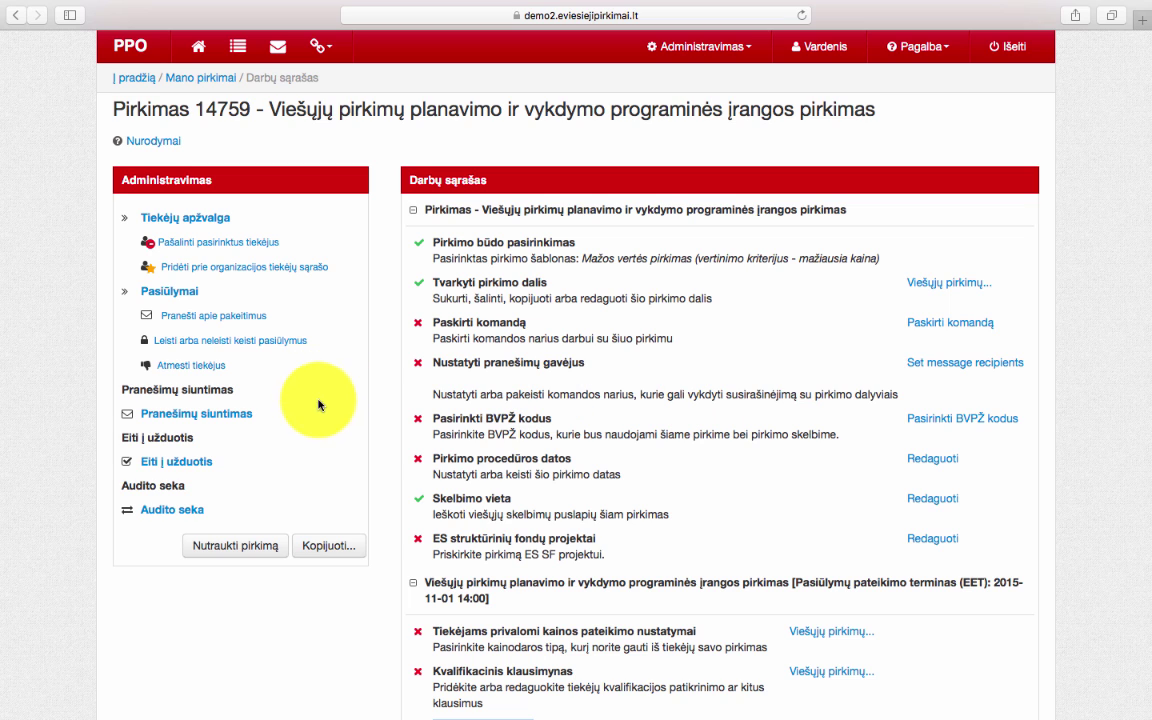
- Start a new message for the purchase with the subject "Pirkimo sąlygų patikslinimas"
click(228, 416)
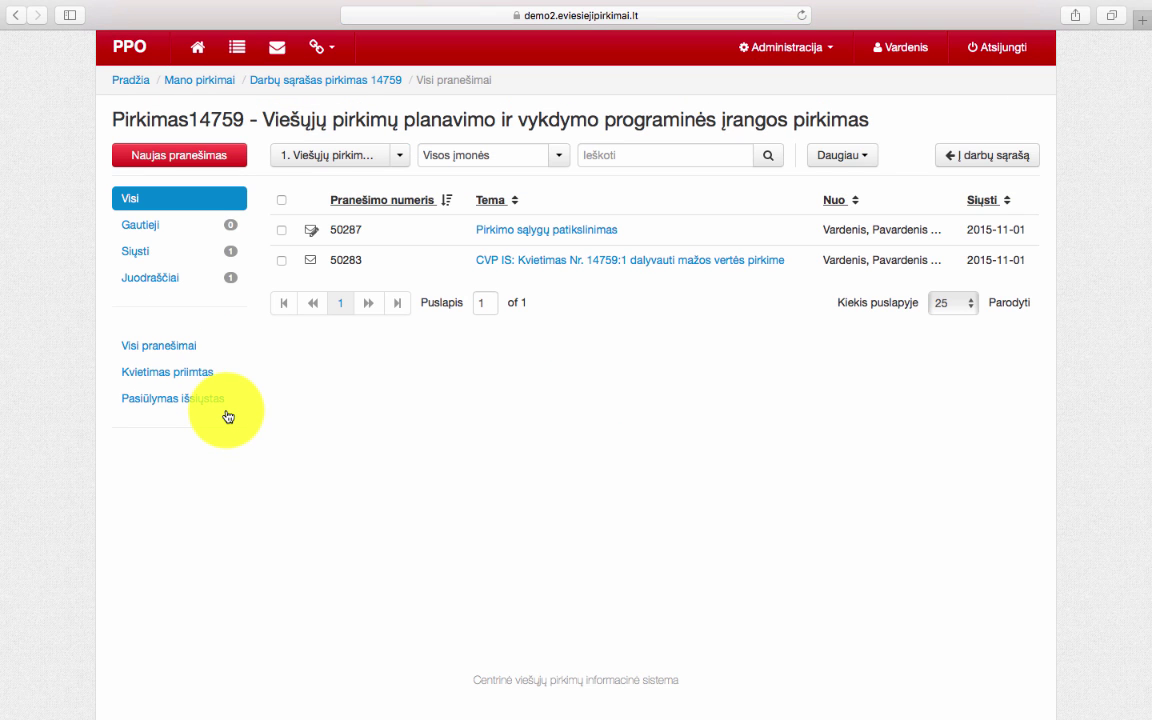
click(183, 160)
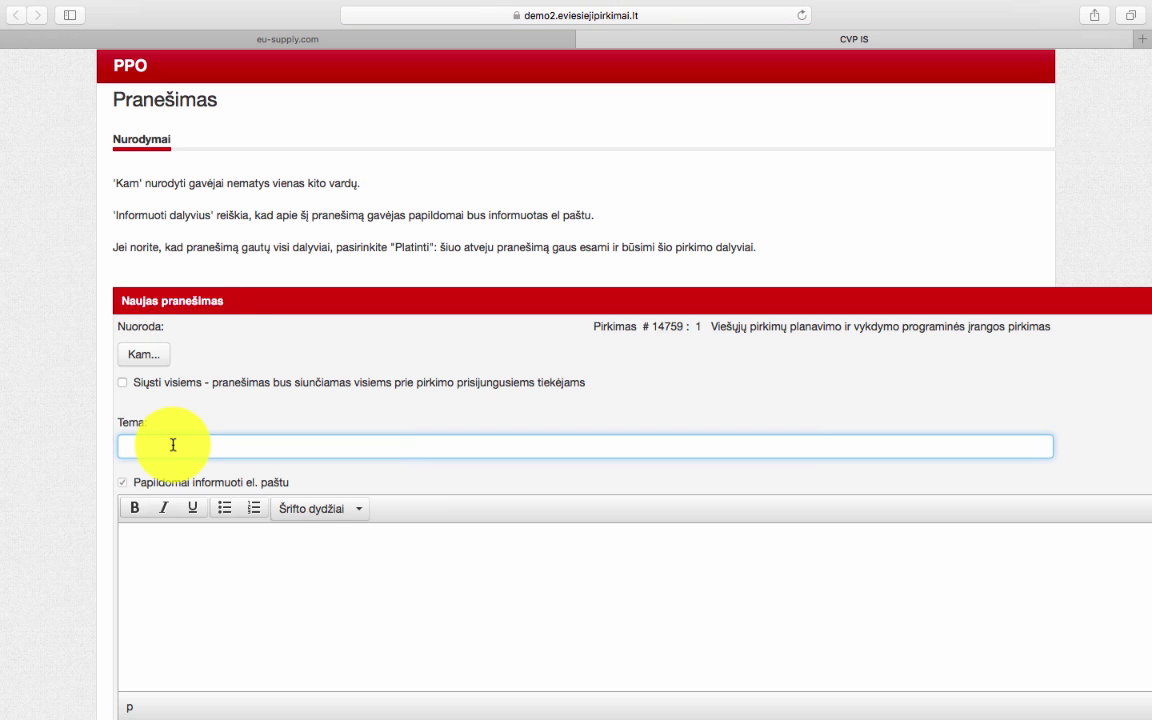
text(Pirkimo sąlygų patikslinimas)
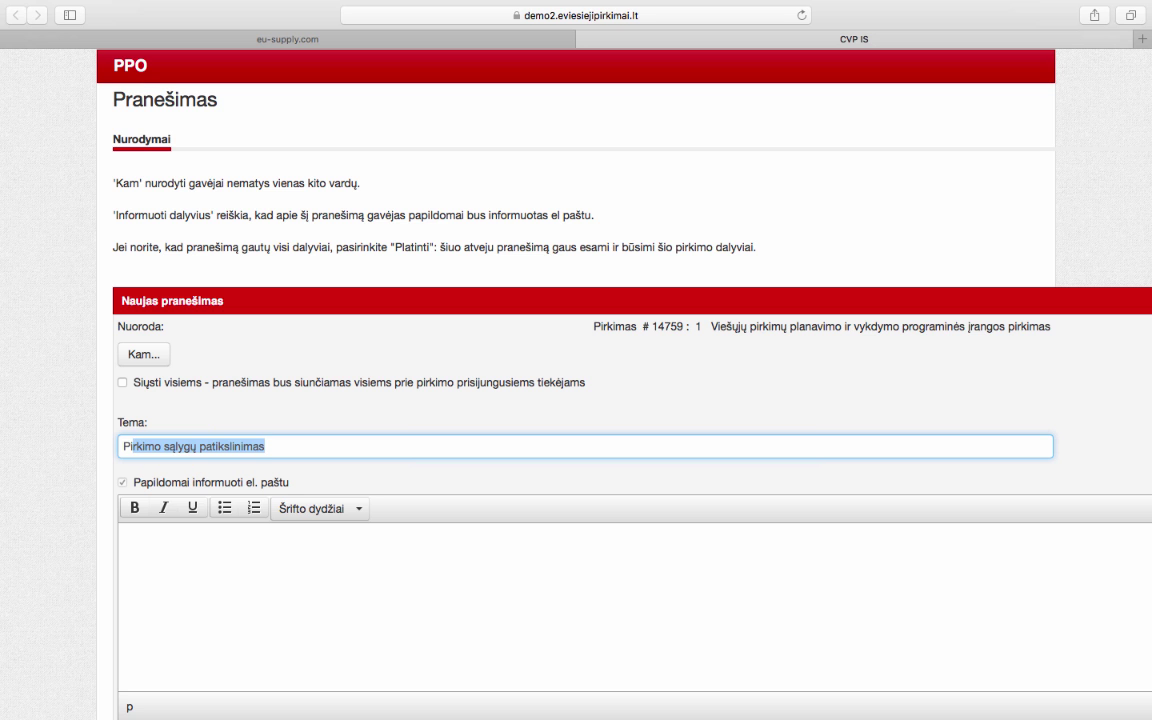
key(Right)
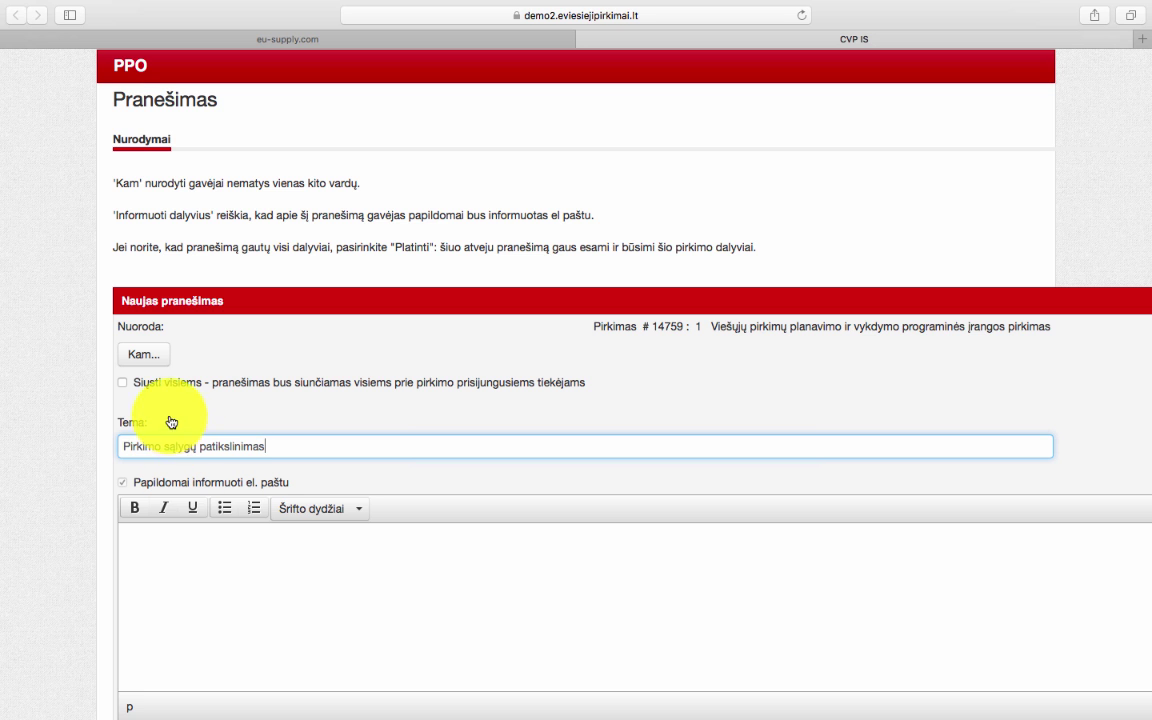
- Address the message to UAB Ecocost, chosen from the suppliers that accepted the invitation
scroll(180, 445, down, 2)
click(148, 297)
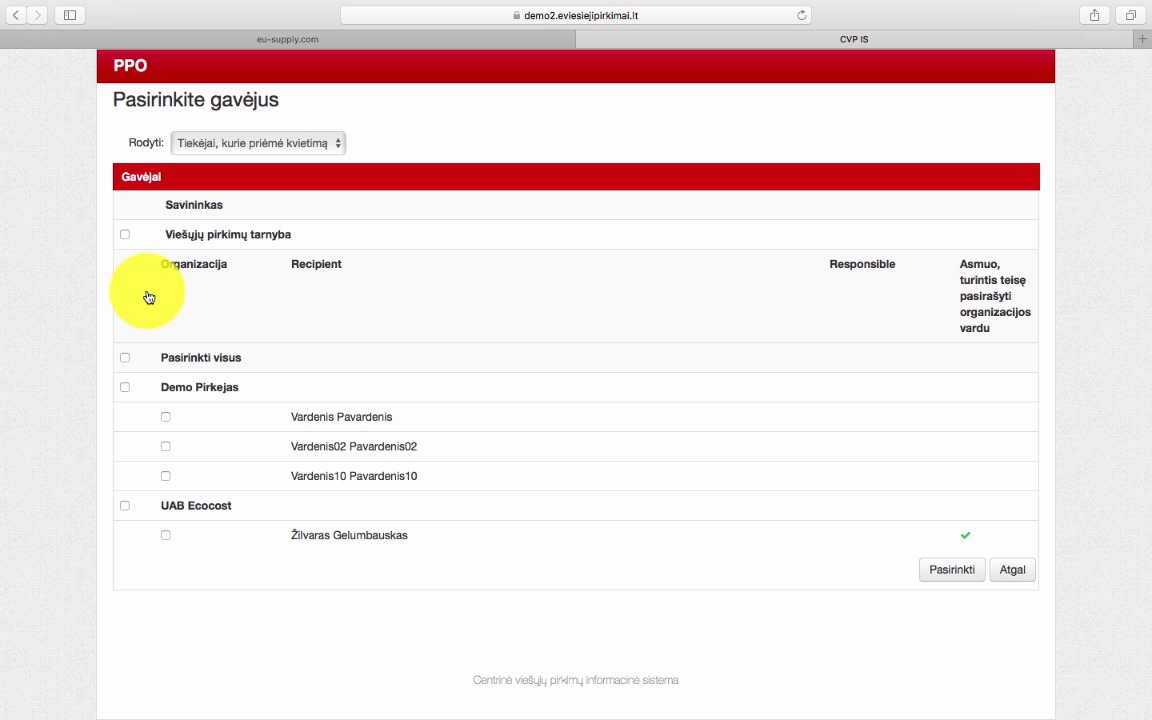
click(125, 506)
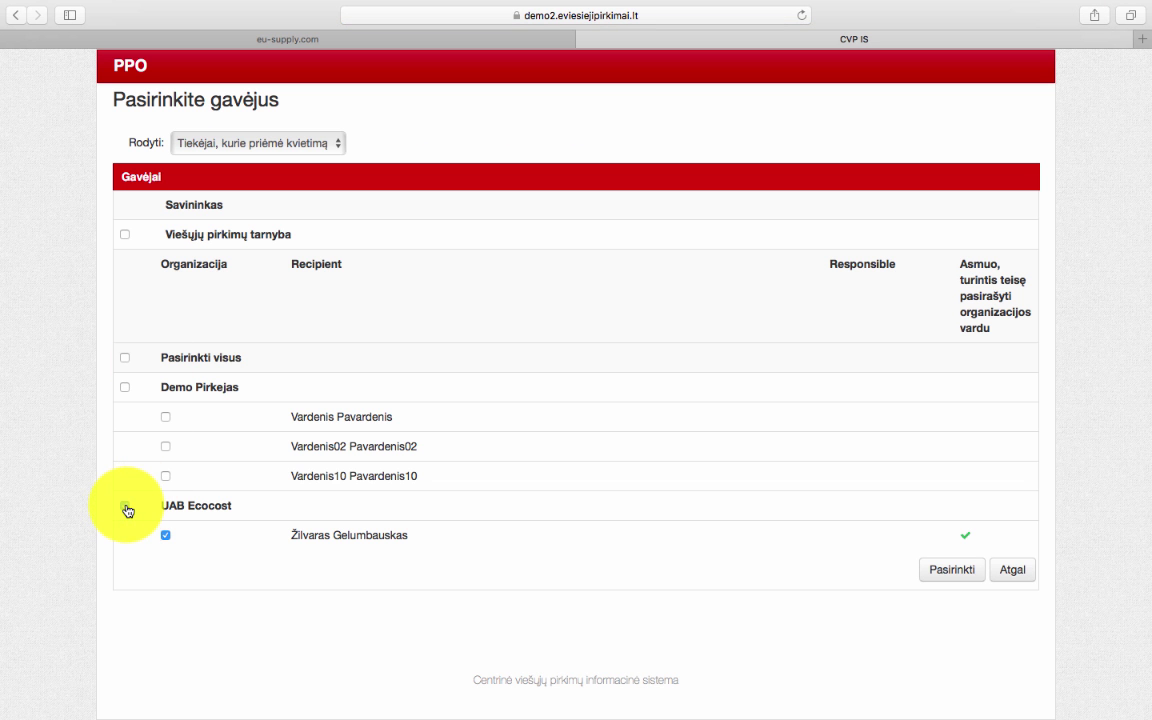
click(949, 573)
- Attach patikslintos-pirkimo-salygos.doc from the Desktop to the message and send it
scroll(823, 621, down, 3)
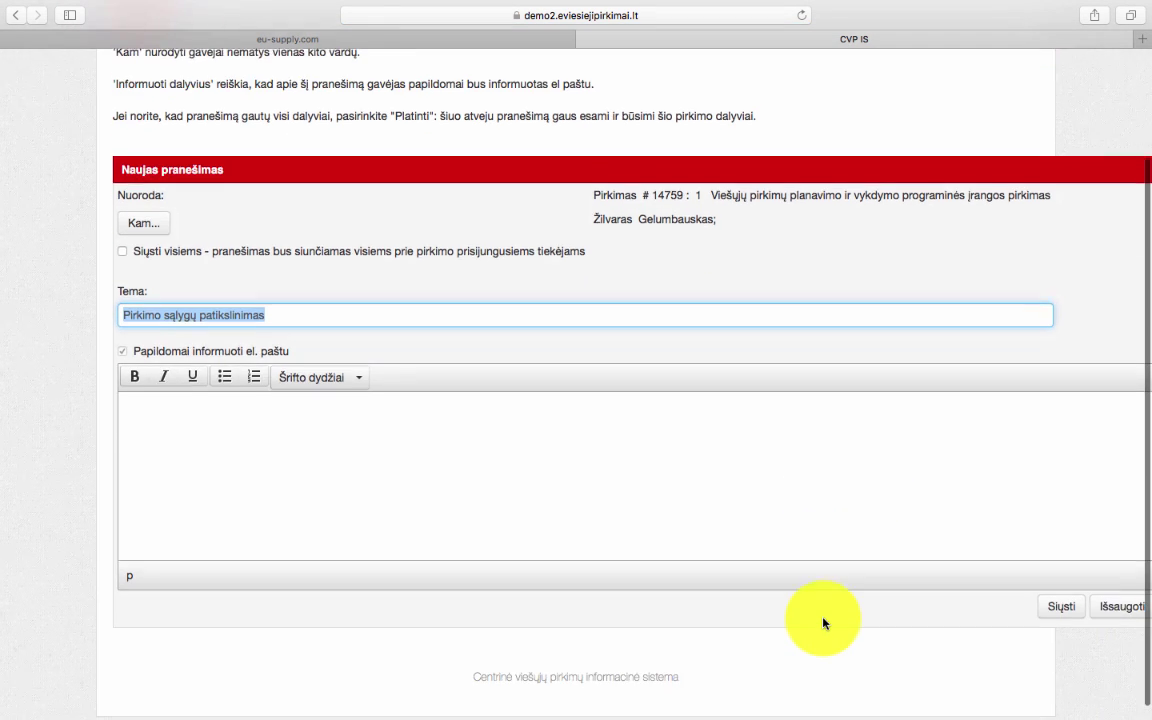
scroll(823, 623, right, 5)
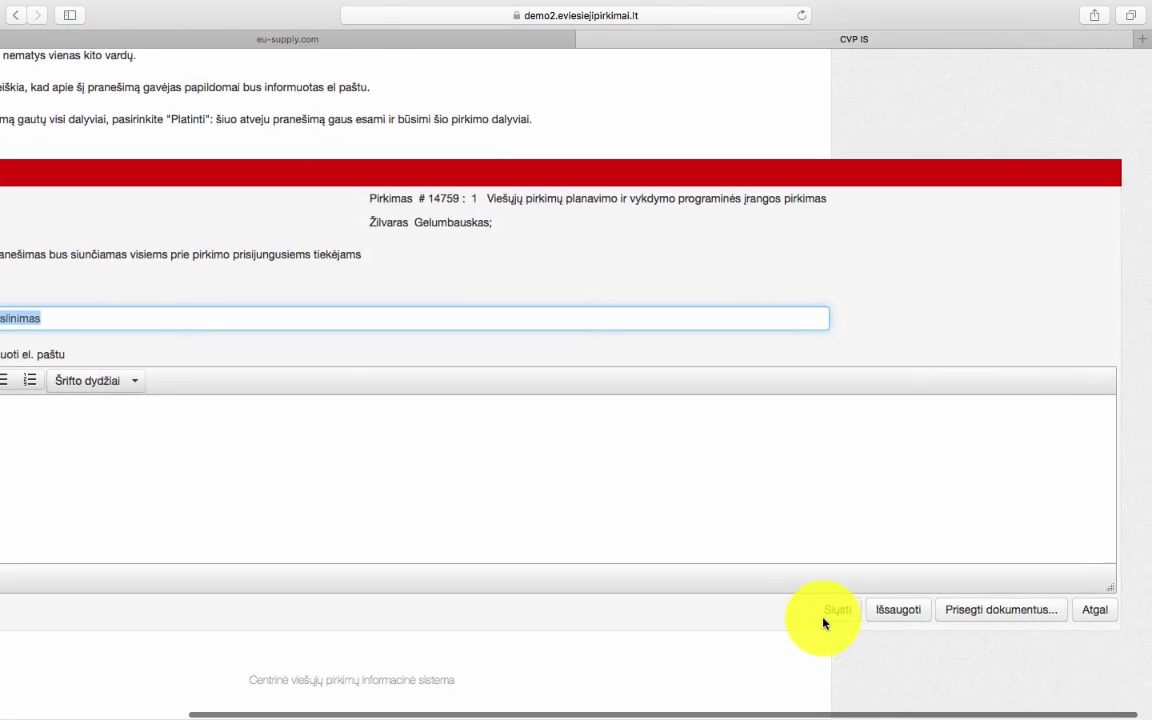
click(996, 617)
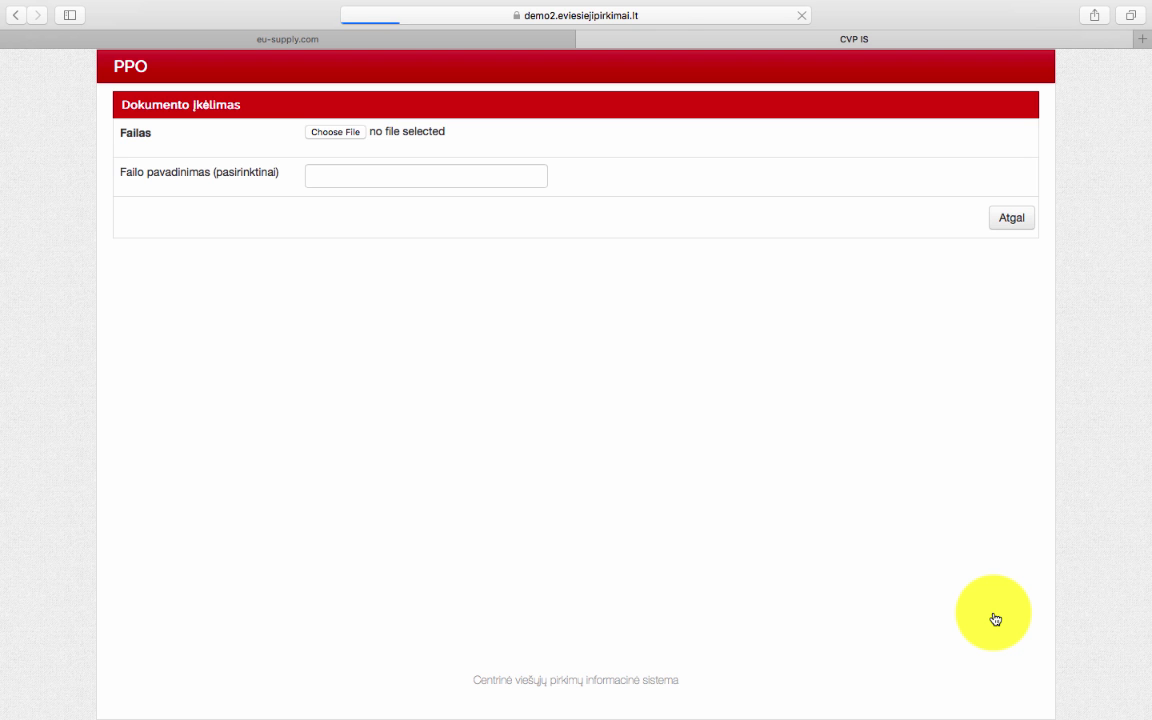
click(333, 141)
click(366, 117)
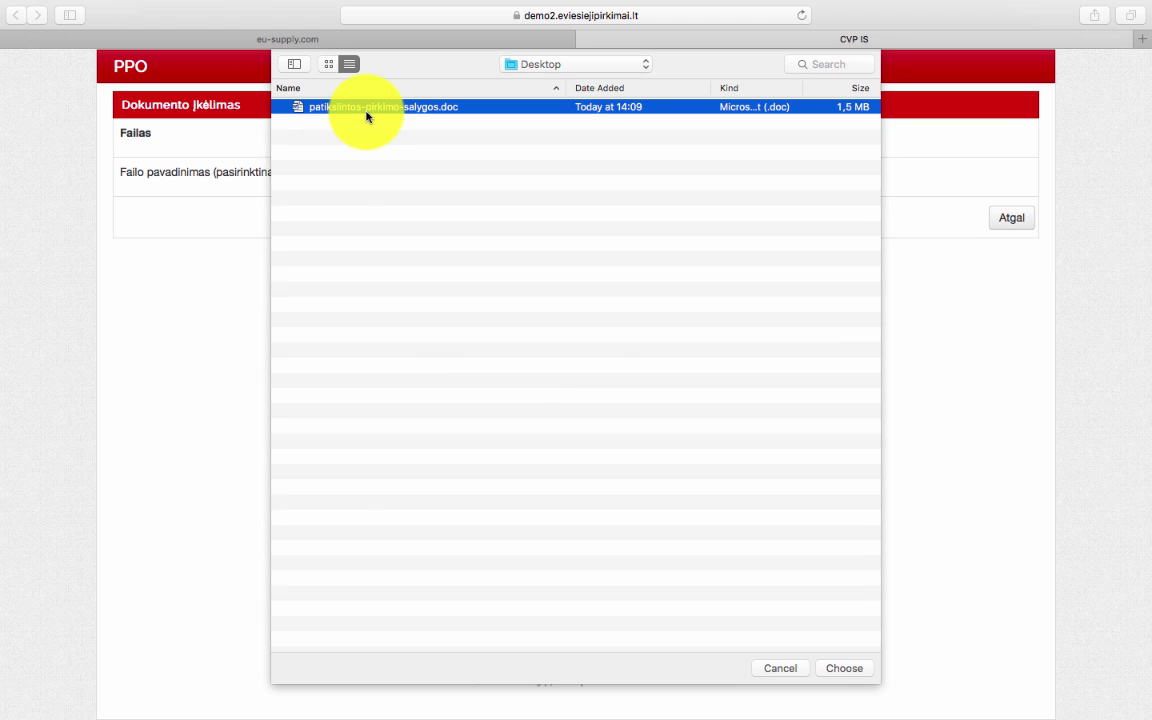
click(852, 672)
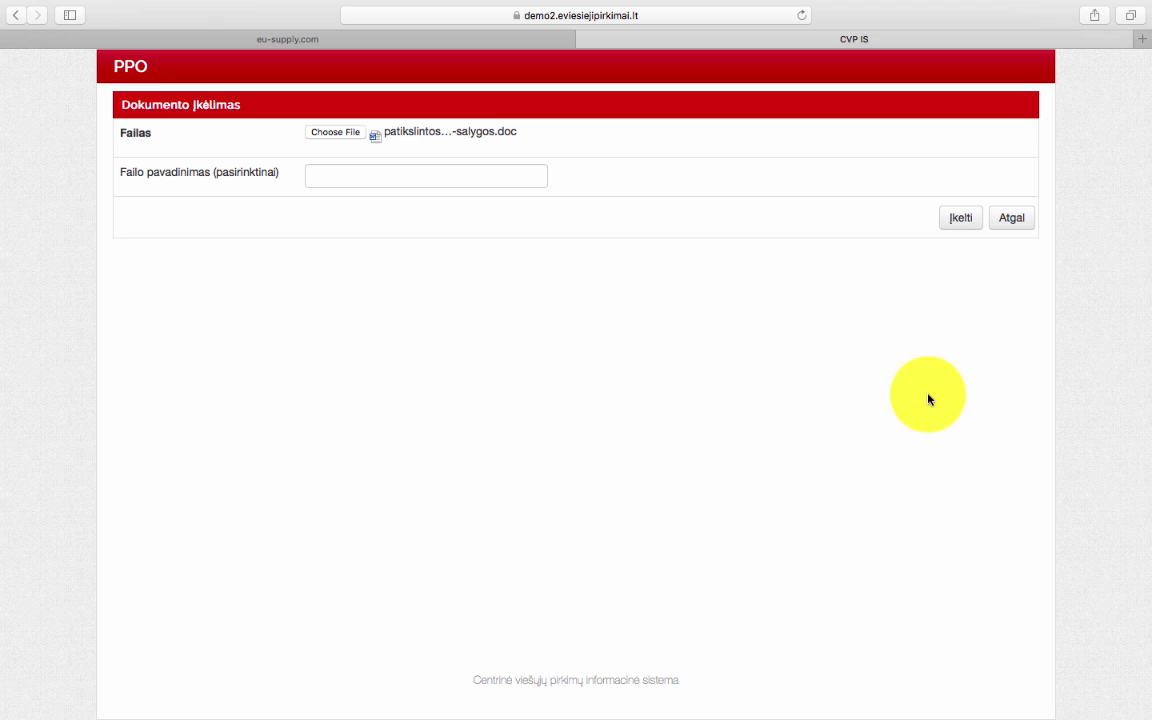
click(961, 219)
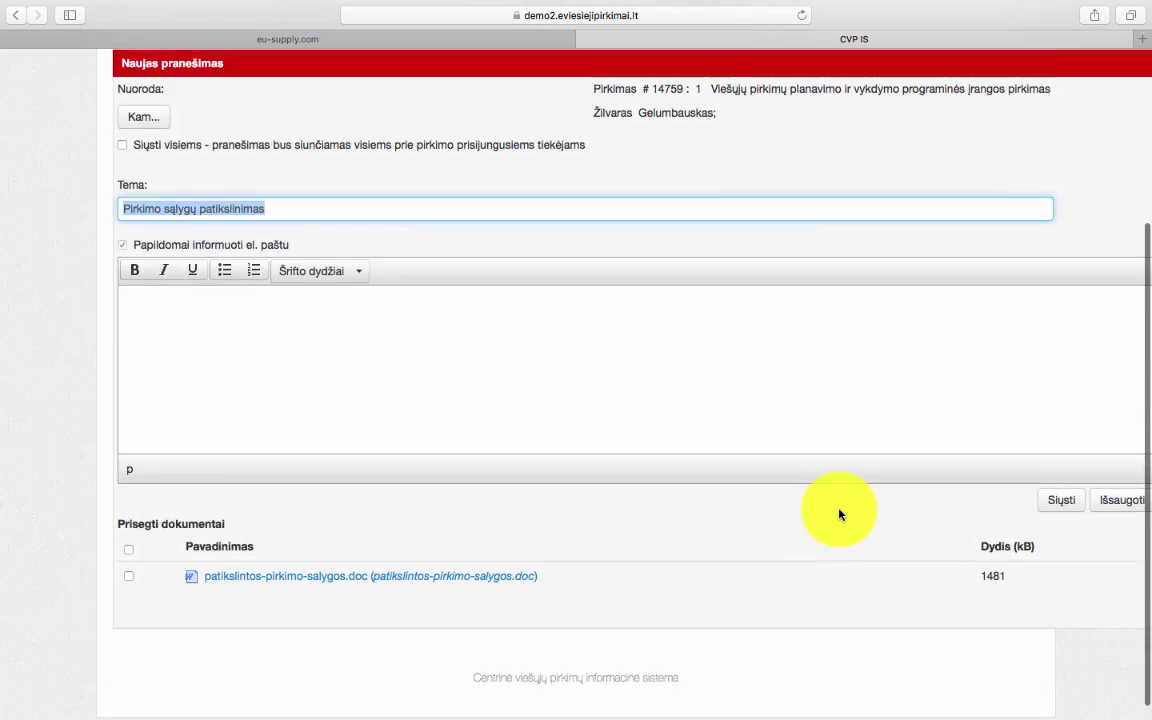
scroll(840, 515, right, 4)
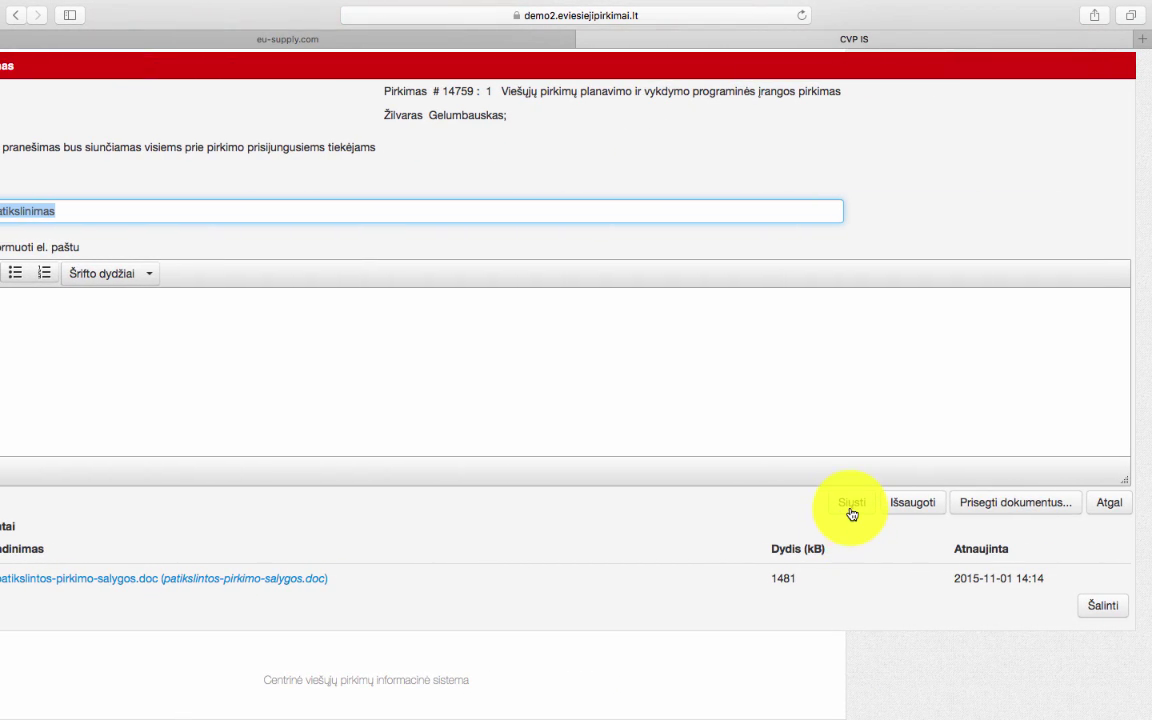
click(850, 508)
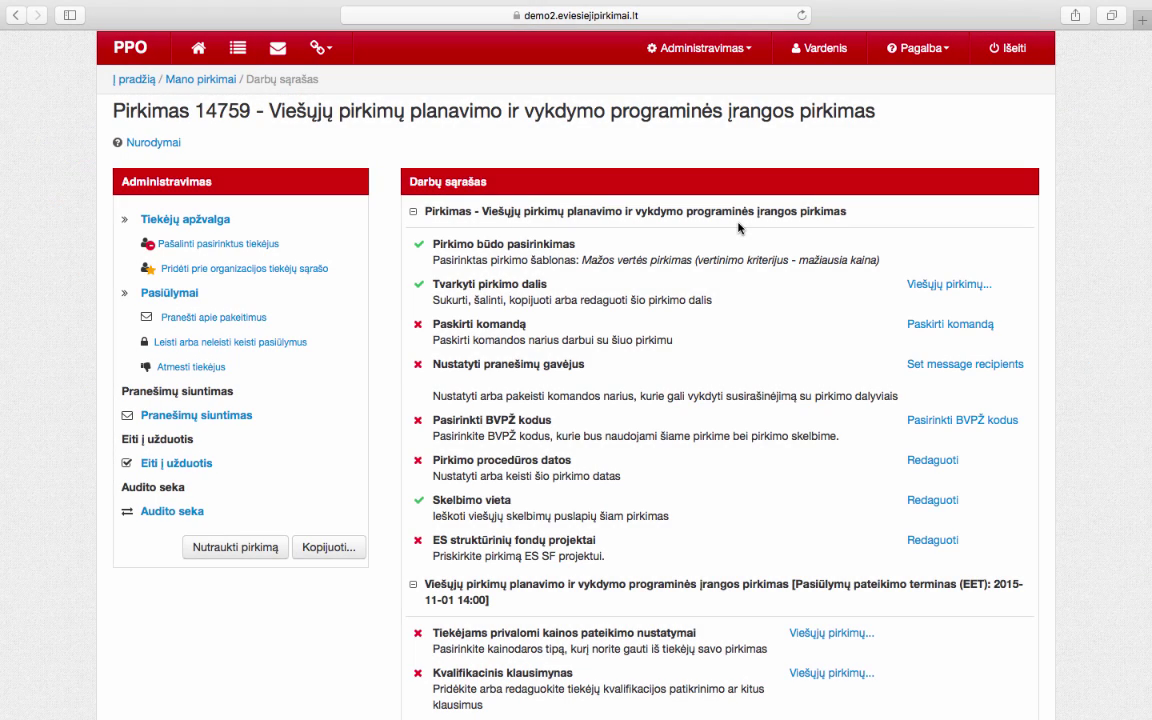
- Open the tender submitted by UAB Ecocost and check its attached documents (Prisegti dokumentai)
click(175, 297)
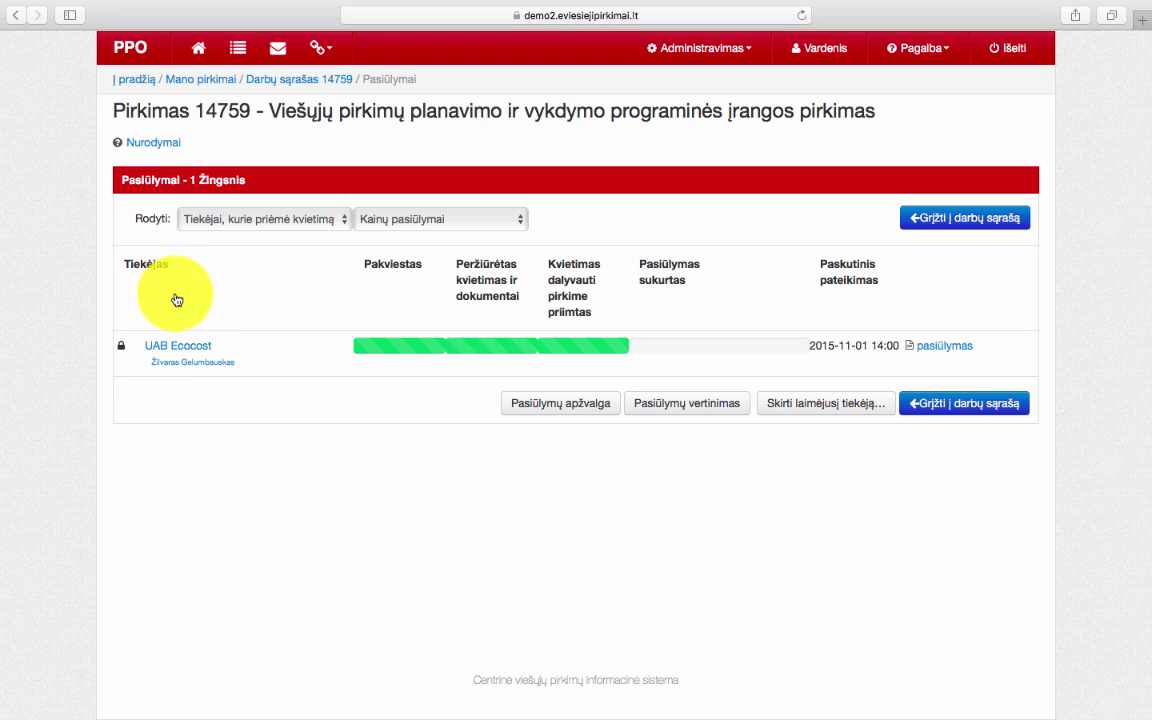
click(943, 348)
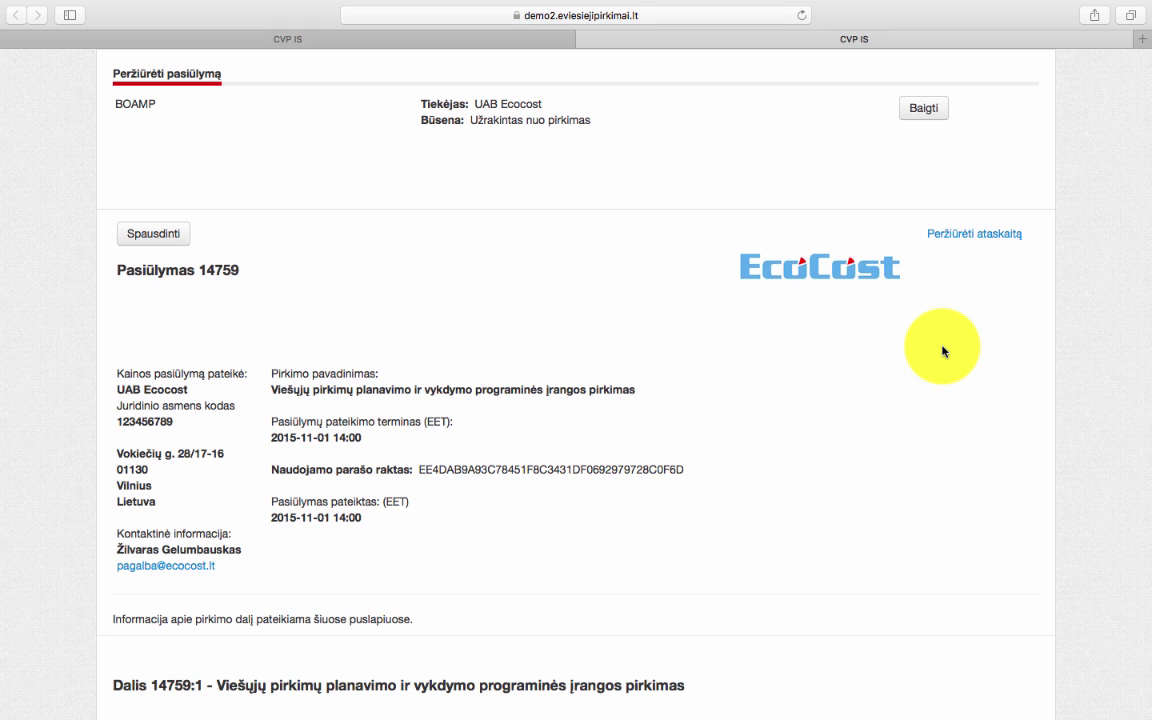
scroll(943, 351, down, 3)
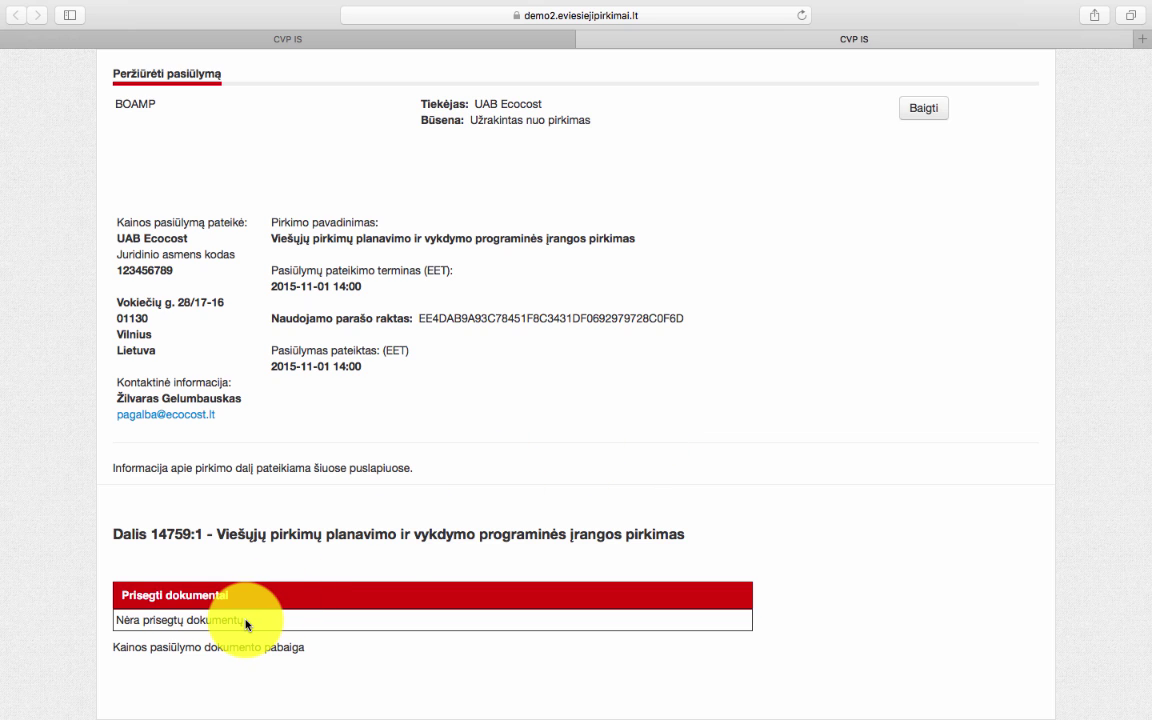
drag(244, 621, 118, 622)
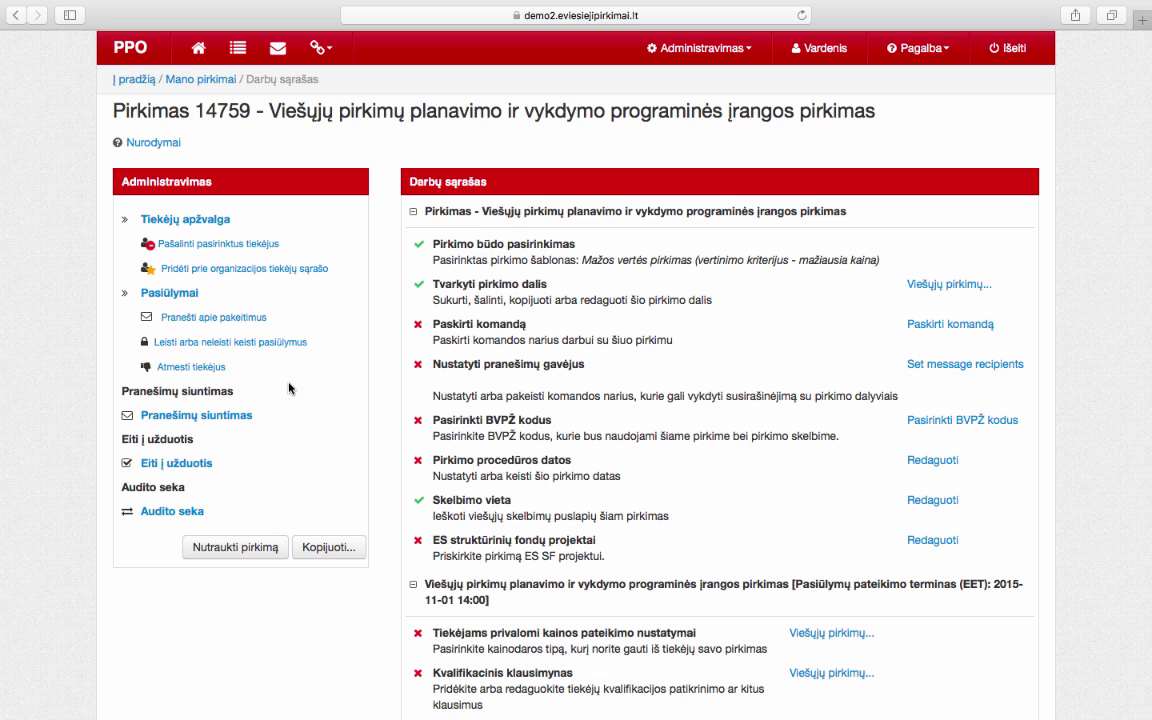
- Start another message for the purchase with the subject "Pranešimas apie laimėjusį pasiūlymą ir kvietimas pasirašyti sutartį"
click(231, 413)
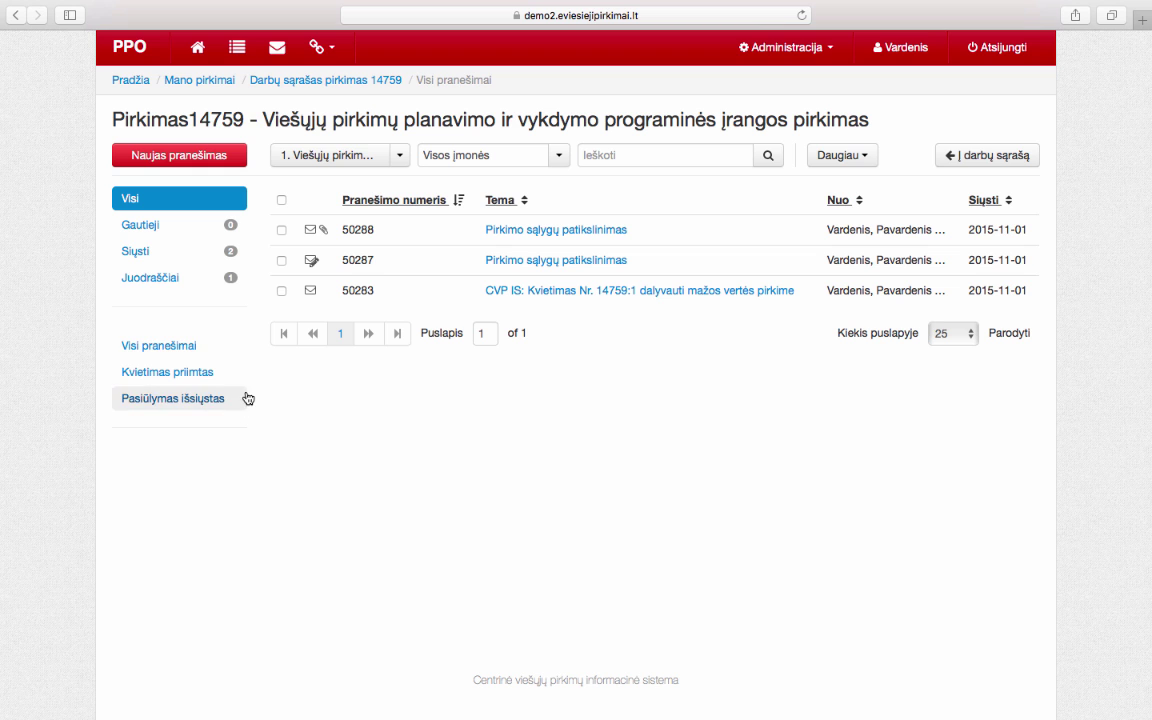
click(196, 160)
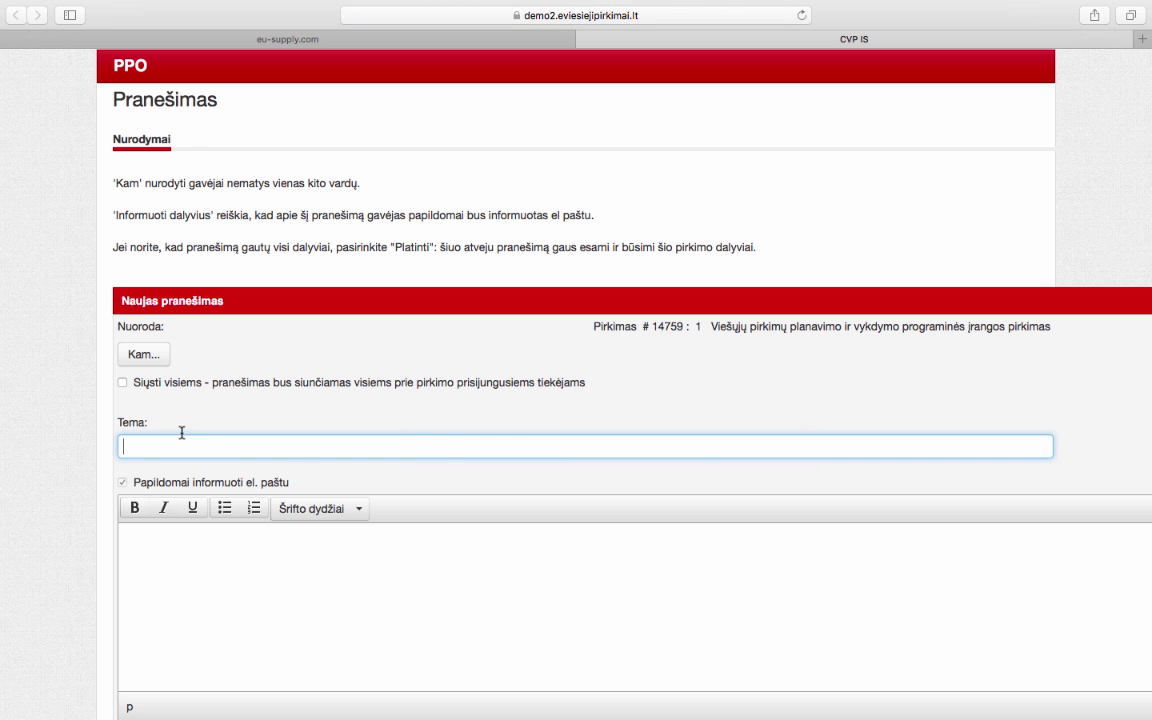
text(Pranešimas apie laimėjusį pasiūlymą ir kvietimas pasirašyti sutartį)
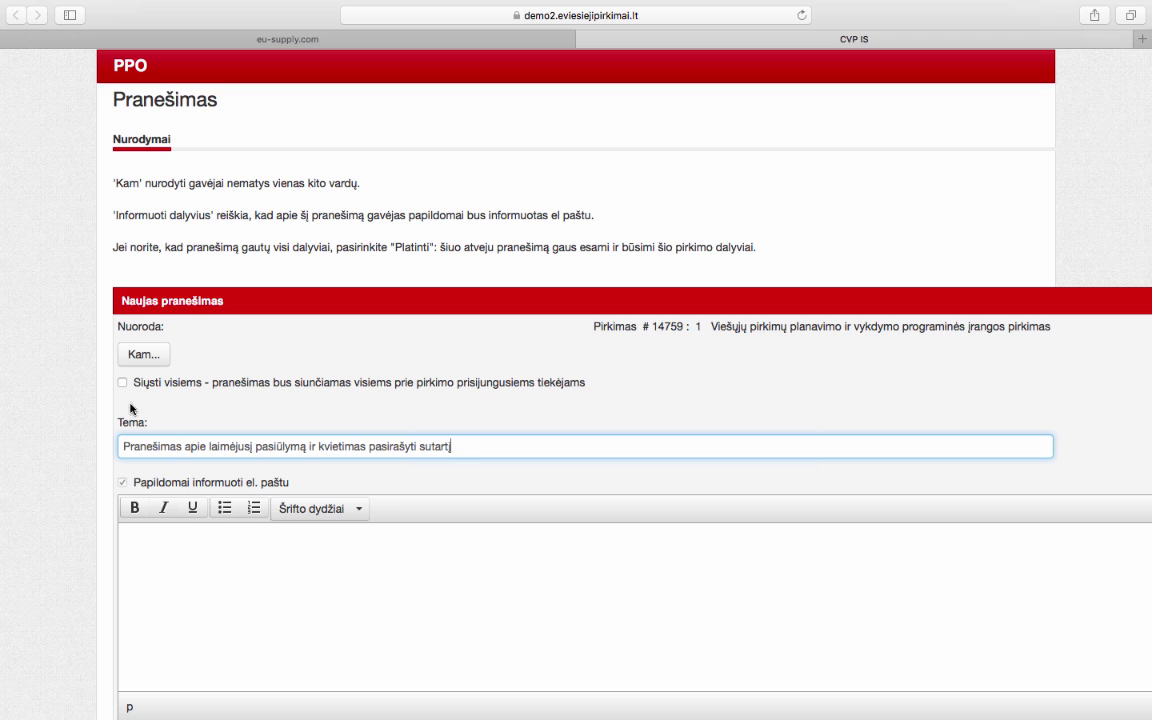
- Address the message to UAB Ecocost's representative and write, as "Pirkimo organizatorius", that the tender won and the contract should be signed within 5 working days
click(143, 357)
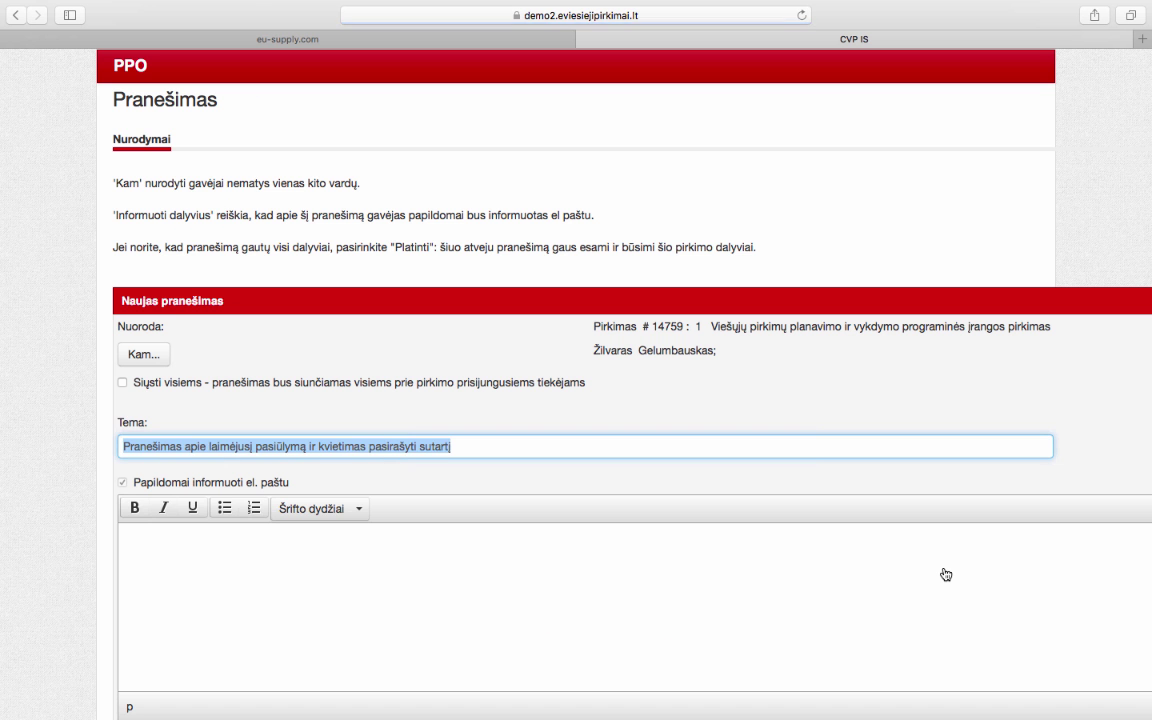
scroll(398, 507, up, 3)
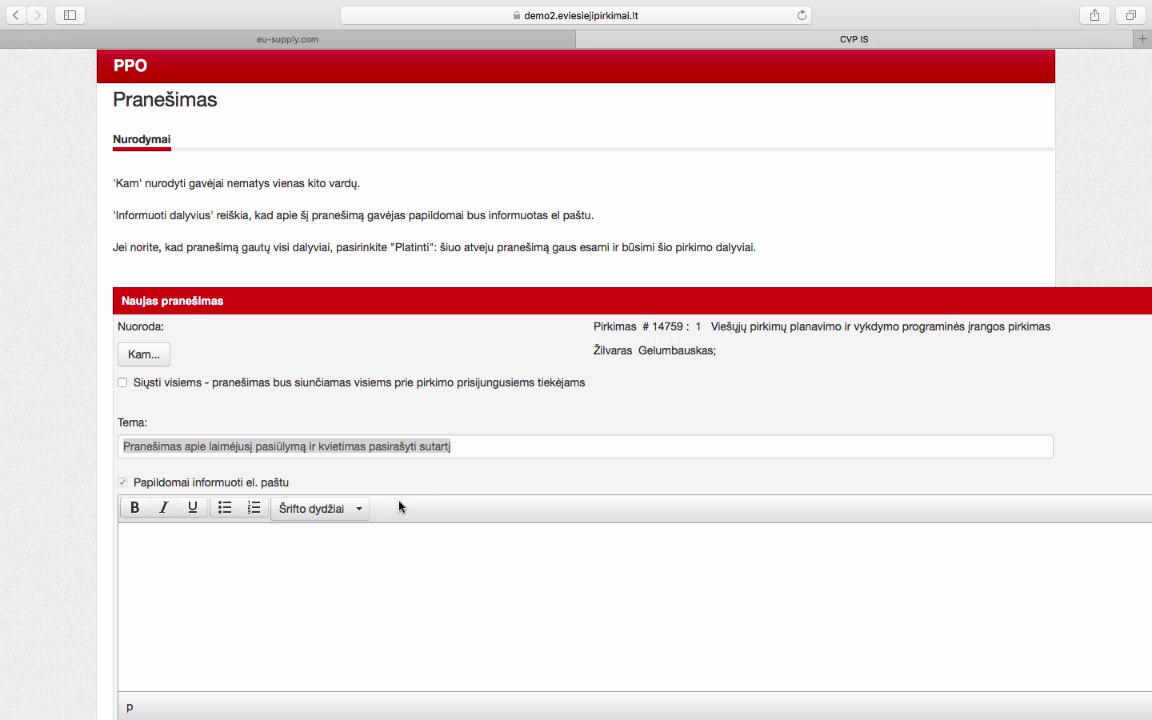
text(Pranešame, kad Jūsų pasiūlymas atitikimo visas pirkimo sąlygas ir yra pripažintas leimėjusiu. Kviečiame per 5 darbo dienas nuo šio pranešimo gavimo dienos suderinti pirkimo sutarties sąlygas ir pasirašyti pirkimo sutartį. Pagarbiai Pirkimo organizatorius)
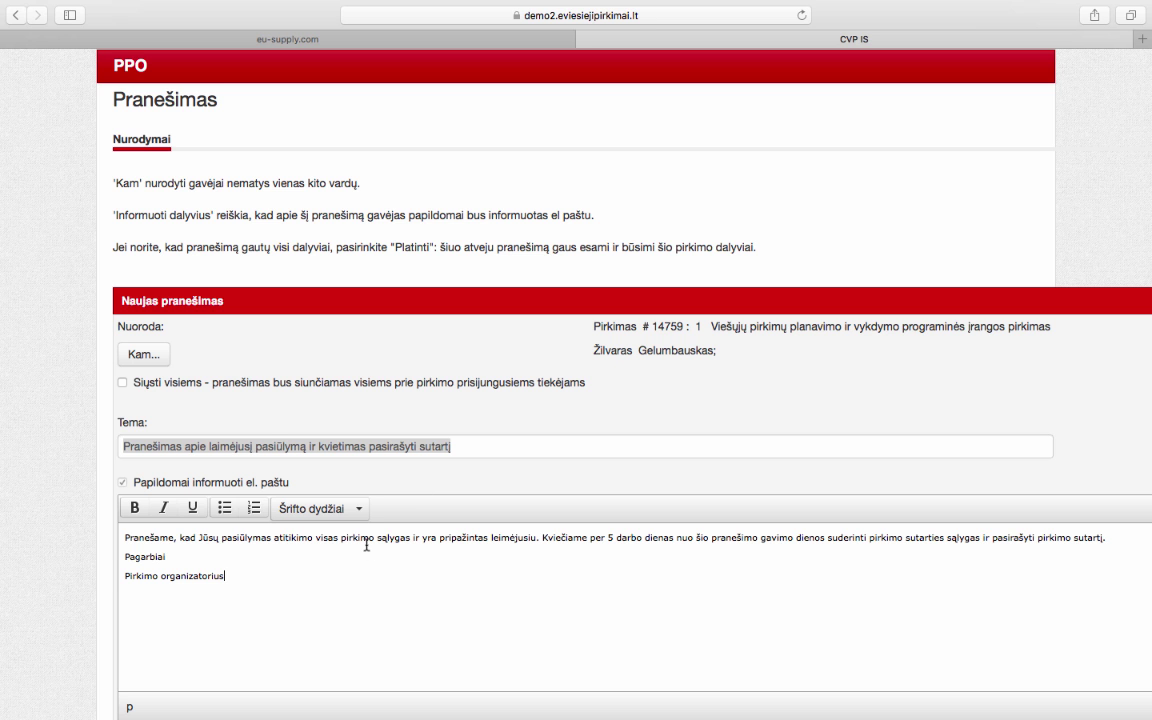
- Attach Pranesimas-apie-reultatus.pdf from the Desktop to the winning-tender message and send it
scroll(366, 545, down, 3)
scroll(366, 545, right, 4)
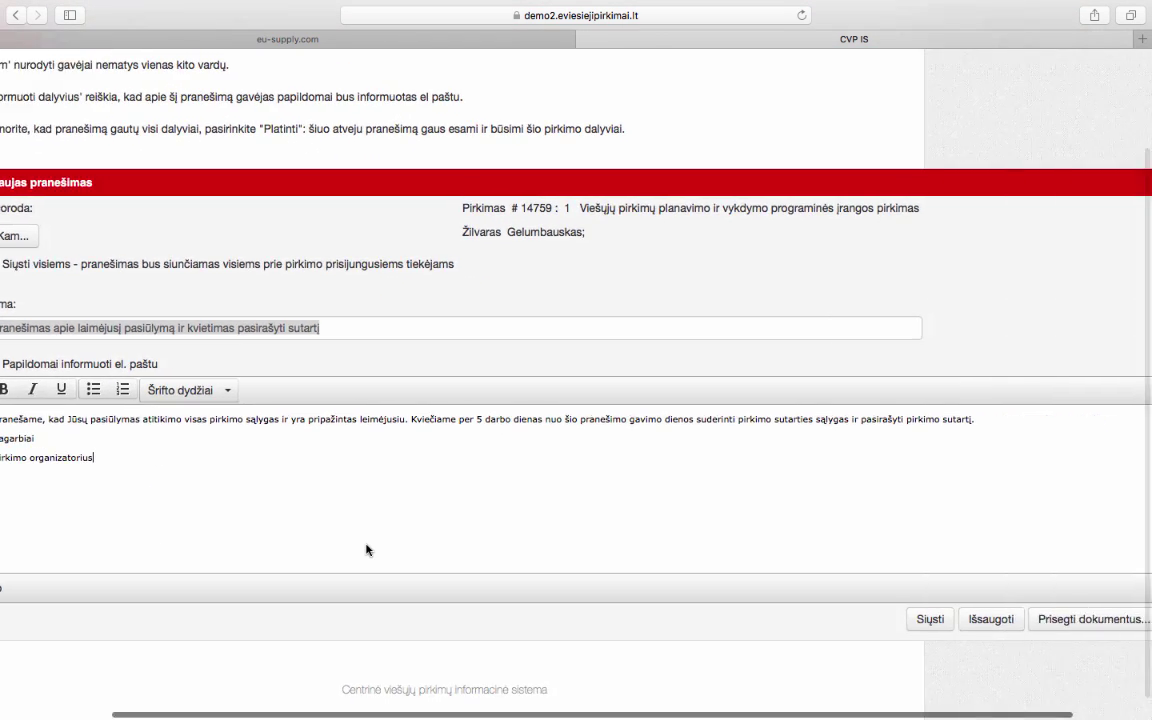
click(886, 616)
click(992, 628)
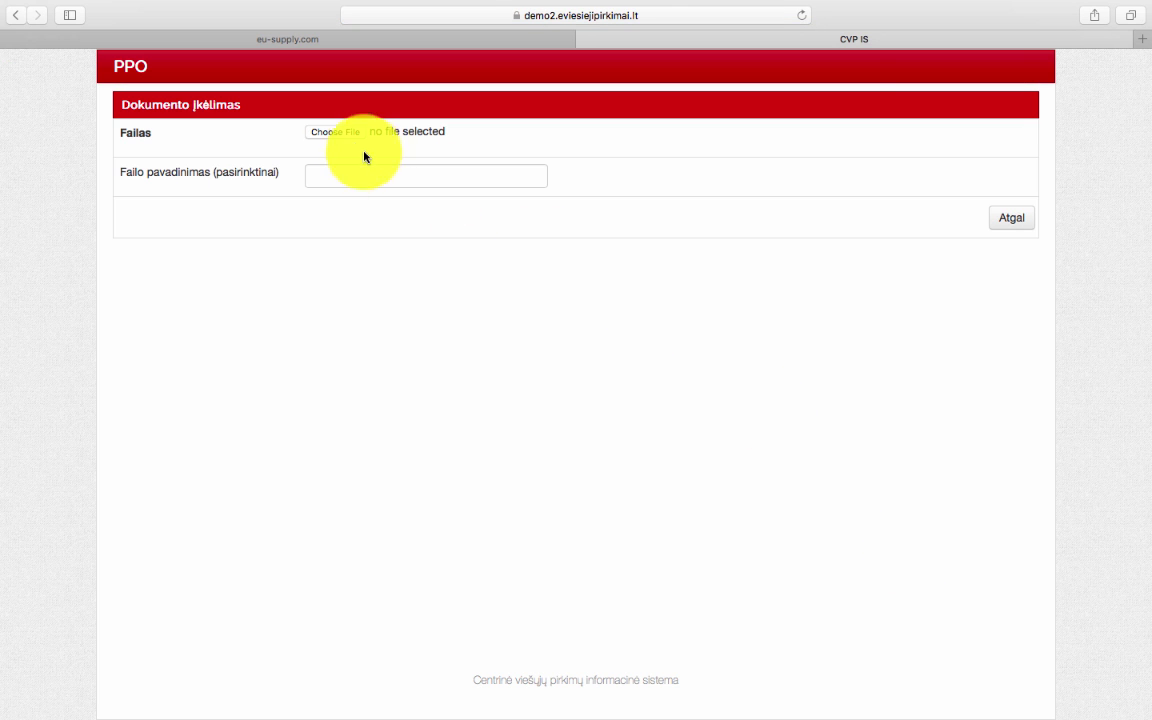
click(350, 141)
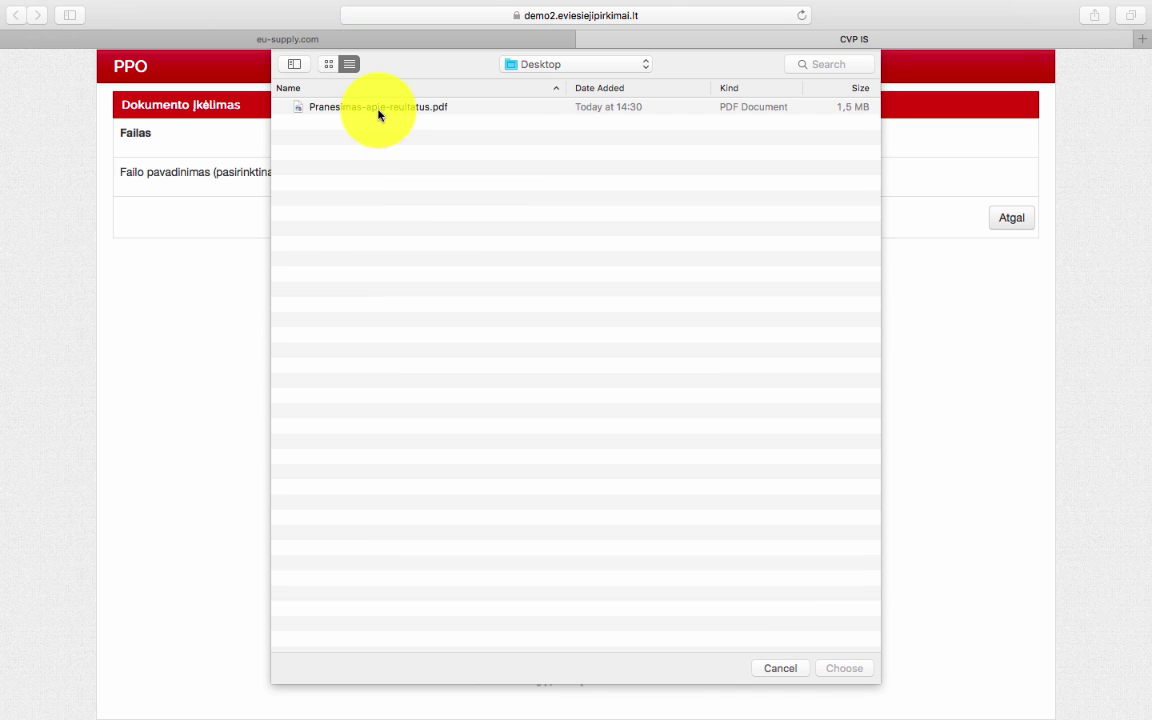
click(378, 110)
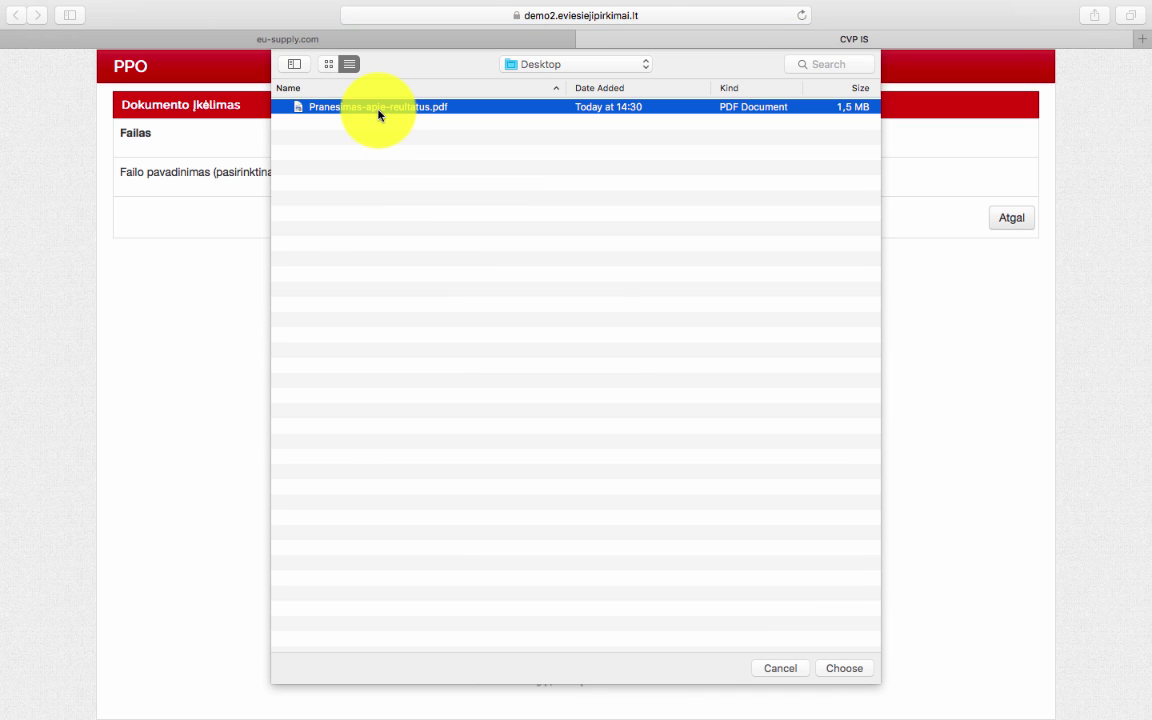
click(840, 668)
click(956, 222)
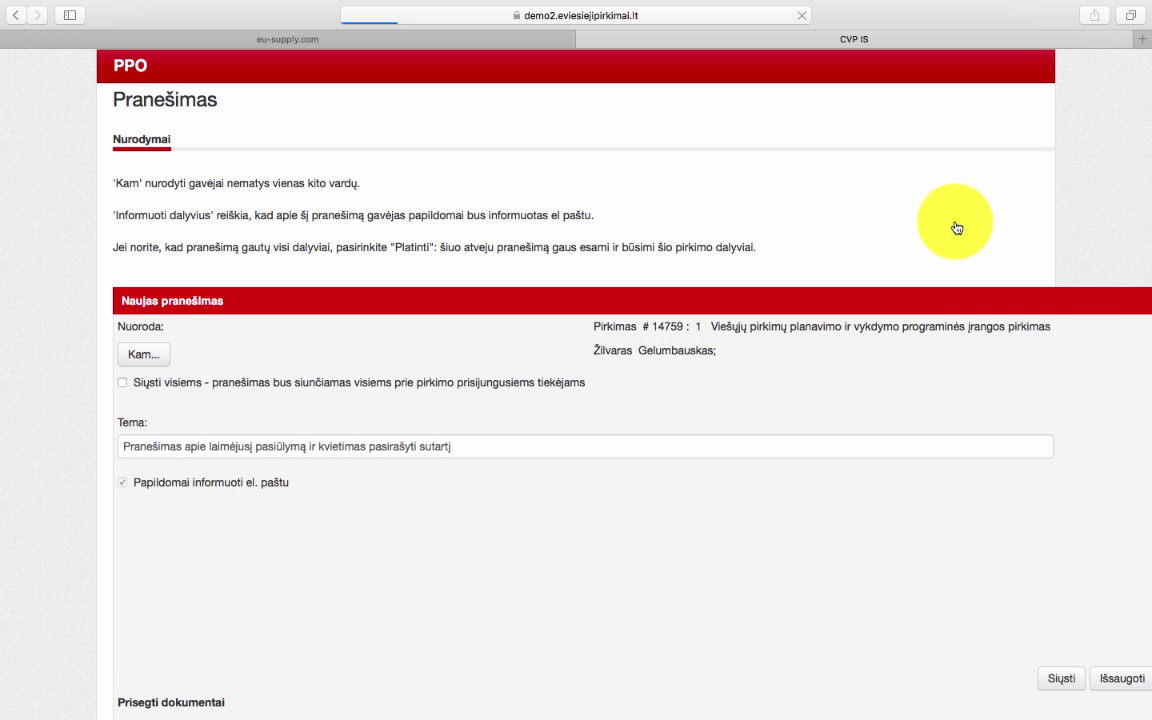
scroll(884, 391, down, 5)
scroll(884, 391, right, 4)
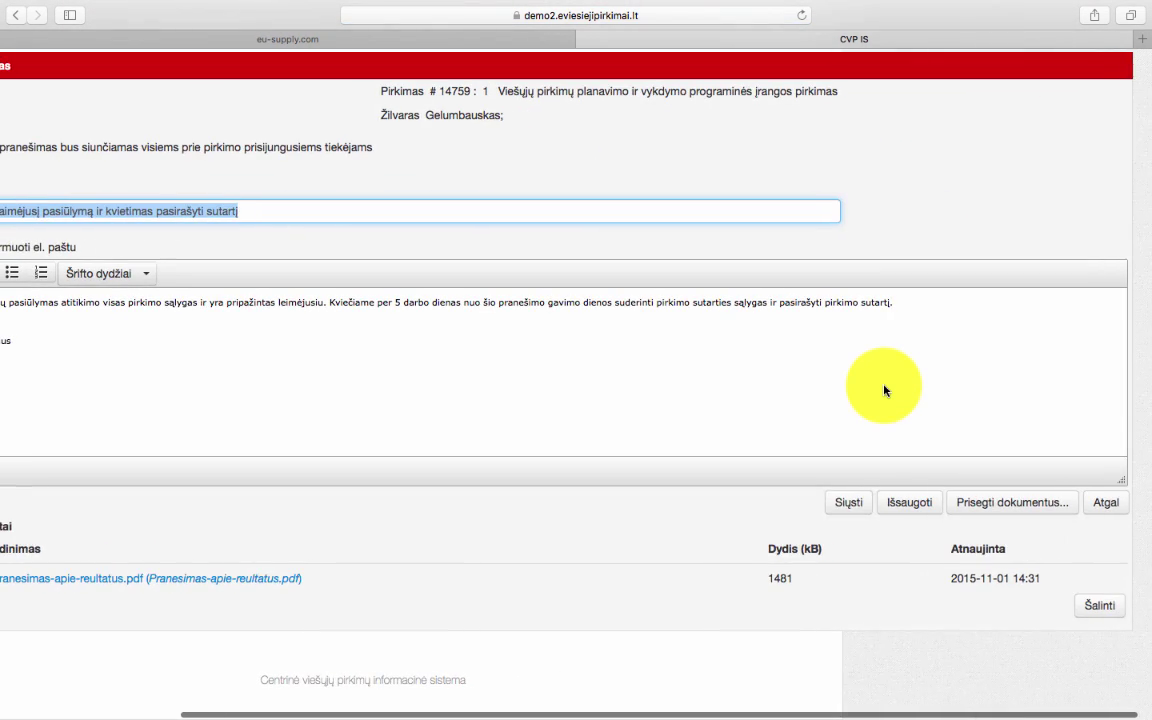
click(851, 504)
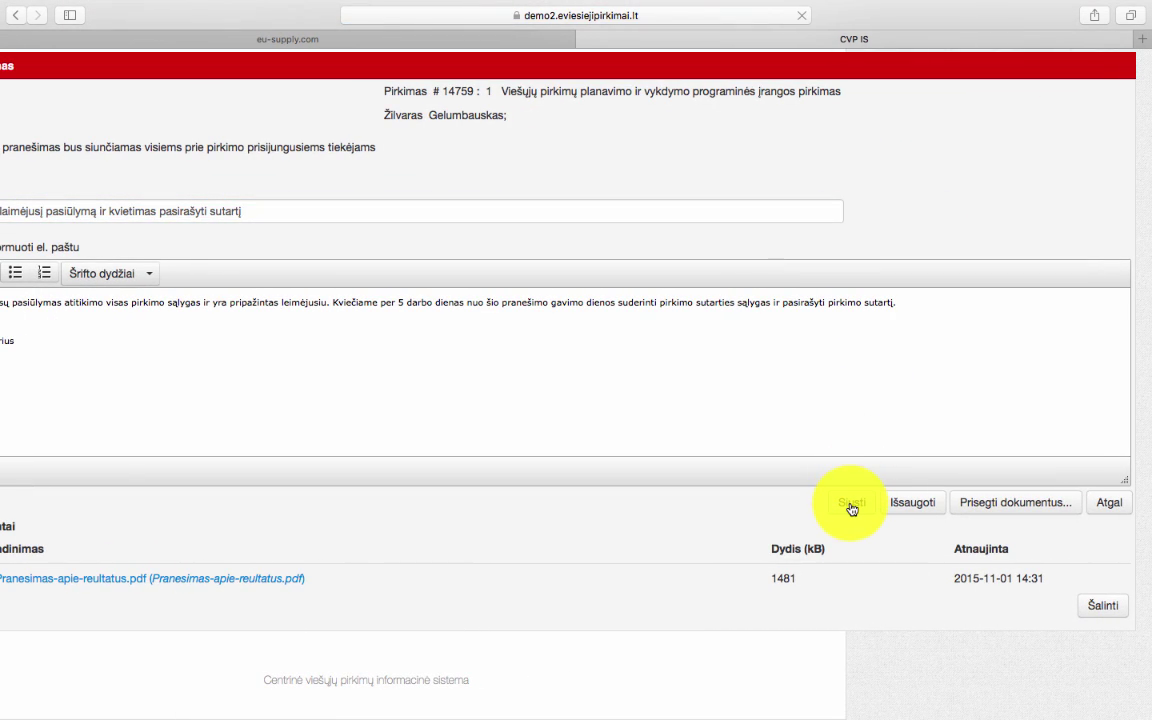